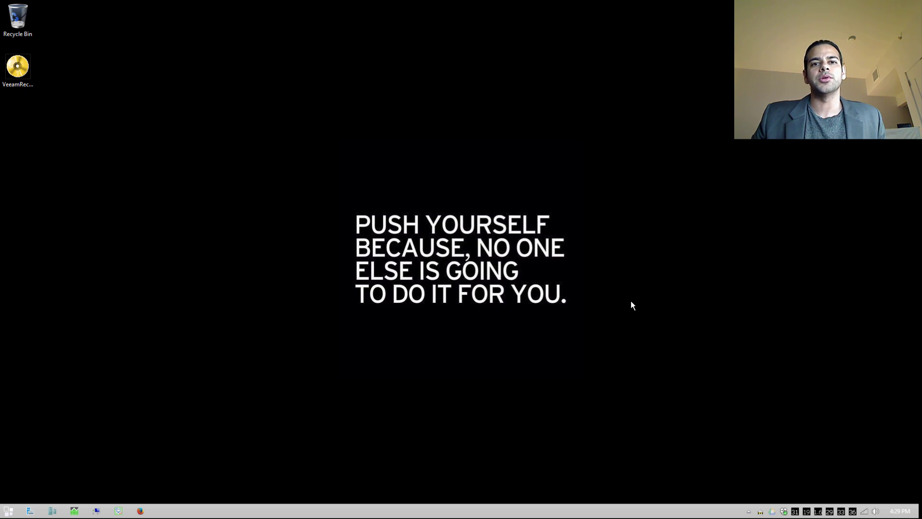
Open the backup configuration, compare each backup mode, and settle on Volume level backup
{"action": "left_click", "coordinate": [119, 511]}
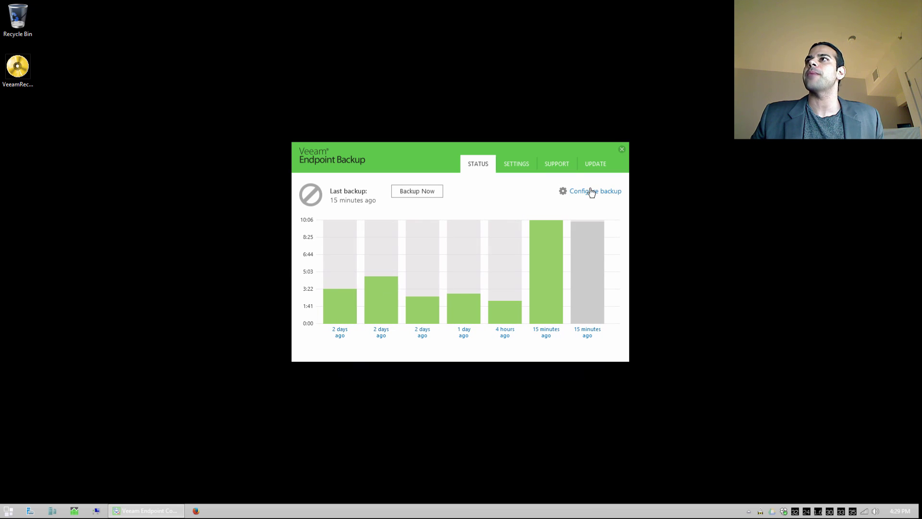
{"action": "left_click", "coordinate": [580, 193]}
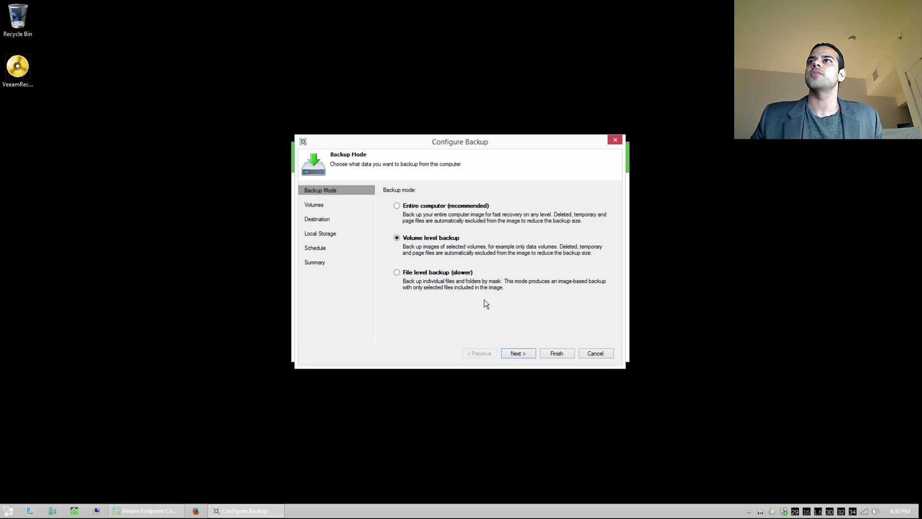
{"action": "left_click", "coordinate": [427, 211]}
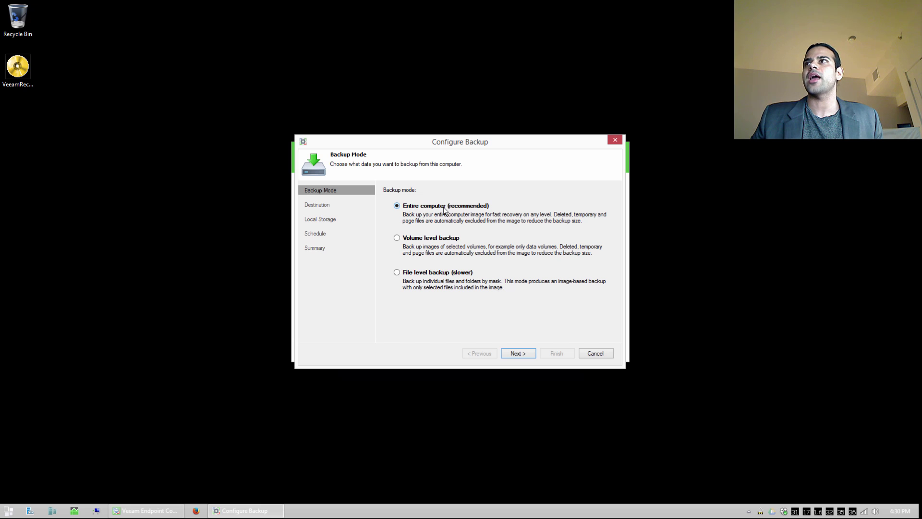
{"action": "left_click", "coordinate": [418, 238]}
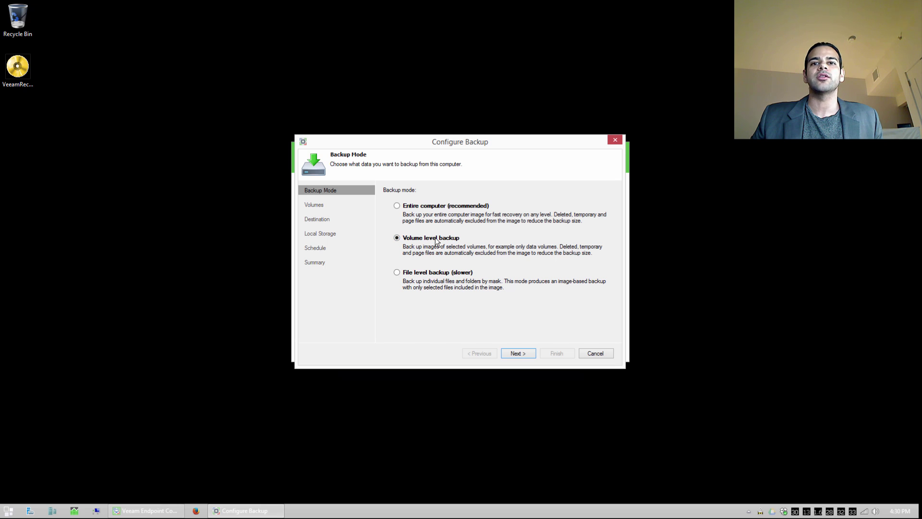
{"action": "left_click", "coordinate": [428, 273]}
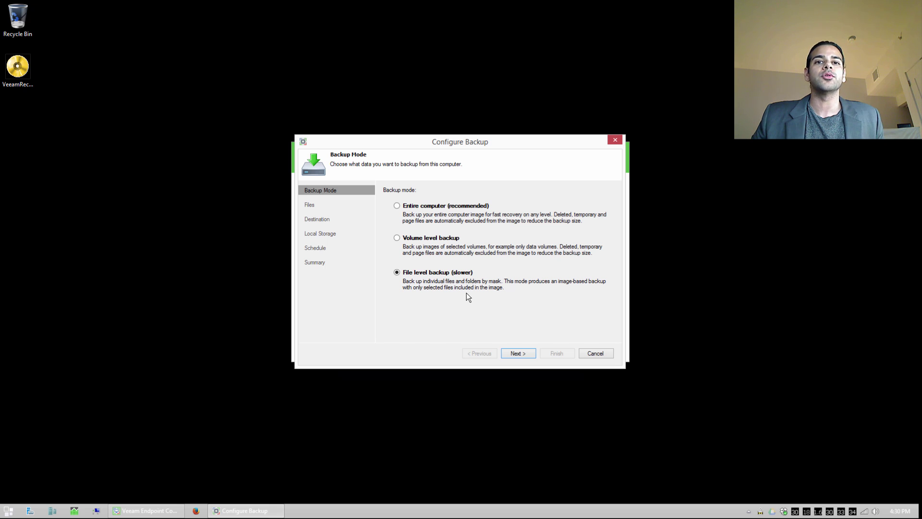
{"action": "left_click", "coordinate": [425, 239]}
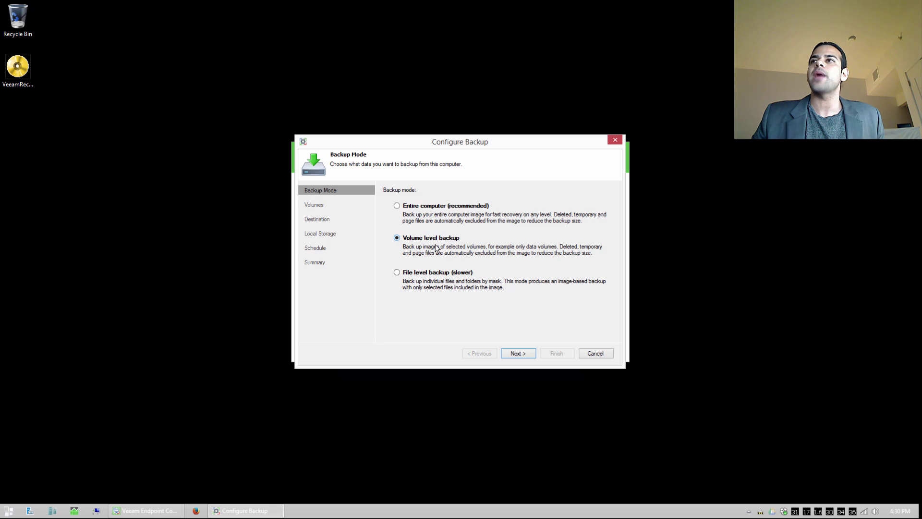
Keep Local Disk (C:) as the backed-up volume and Local storage as the destination
{"action": "left_click", "coordinate": [518, 353]}
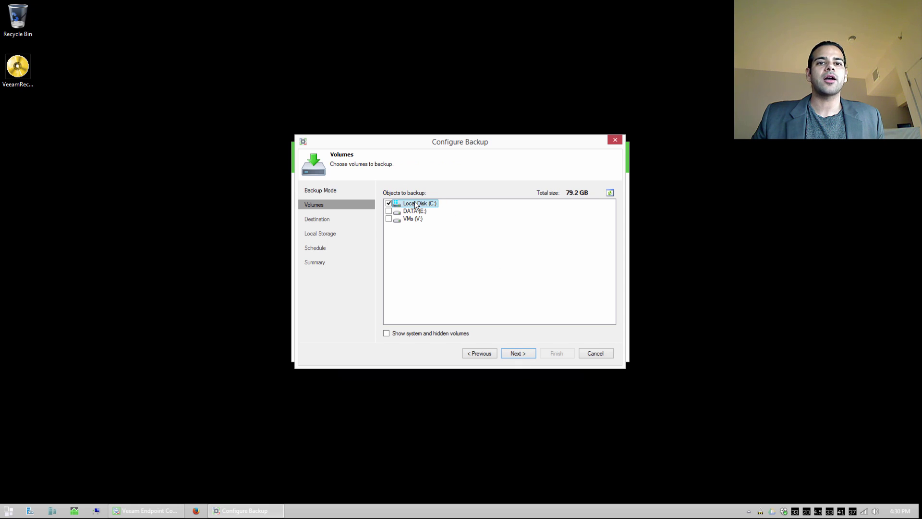
{"action": "left_click", "coordinate": [519, 356]}
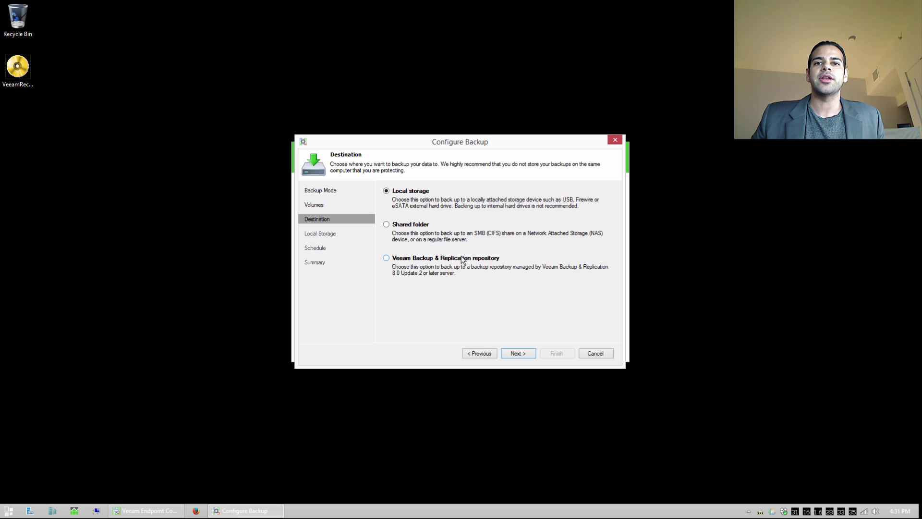
Set the backup folder on DATA (E:) to E:\VeeamDemoEndpoint\ with 14 days of restore points
{"action": "left_click", "coordinate": [517, 355]}
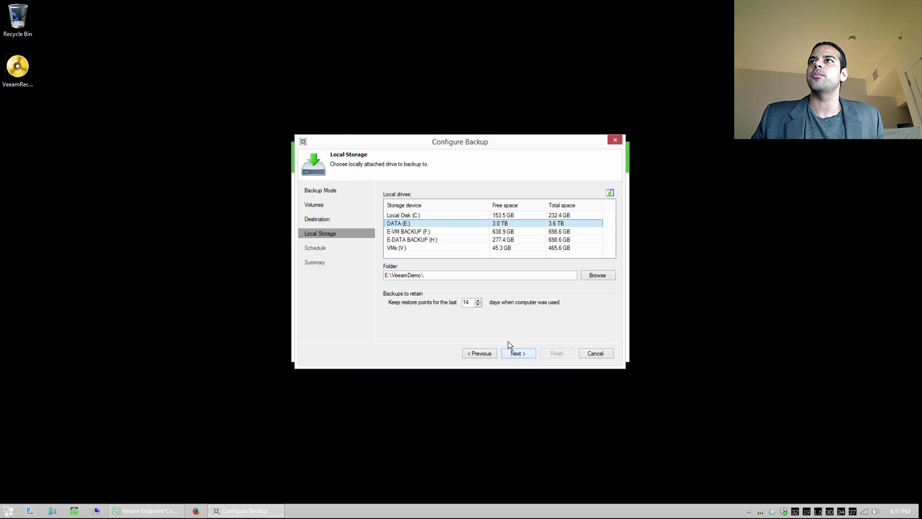
{"action": "left_click", "coordinate": [425, 275]}
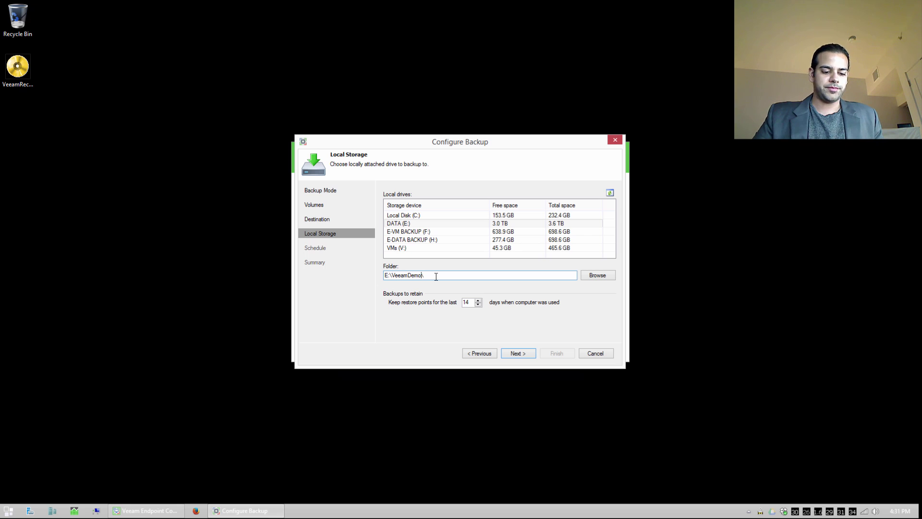
{"action": "type", "text": "Endpoint"}
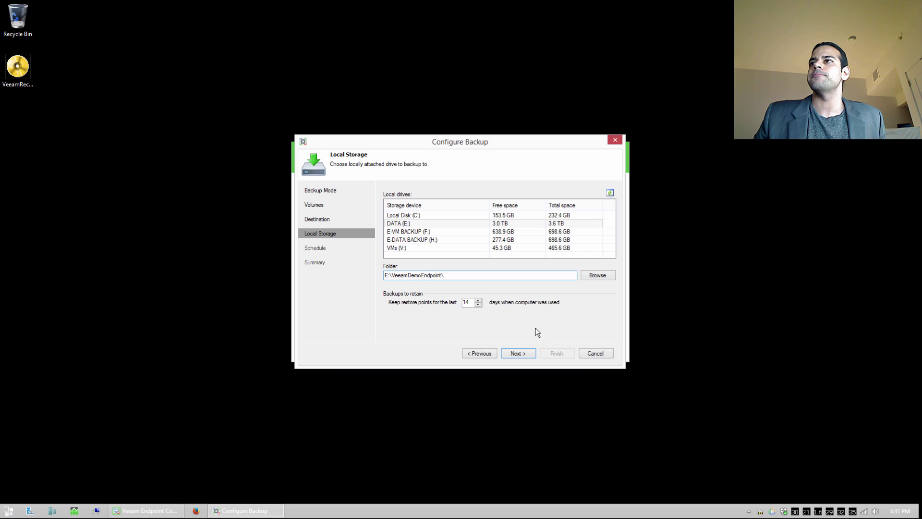
{"action": "left_click", "coordinate": [522, 356]}
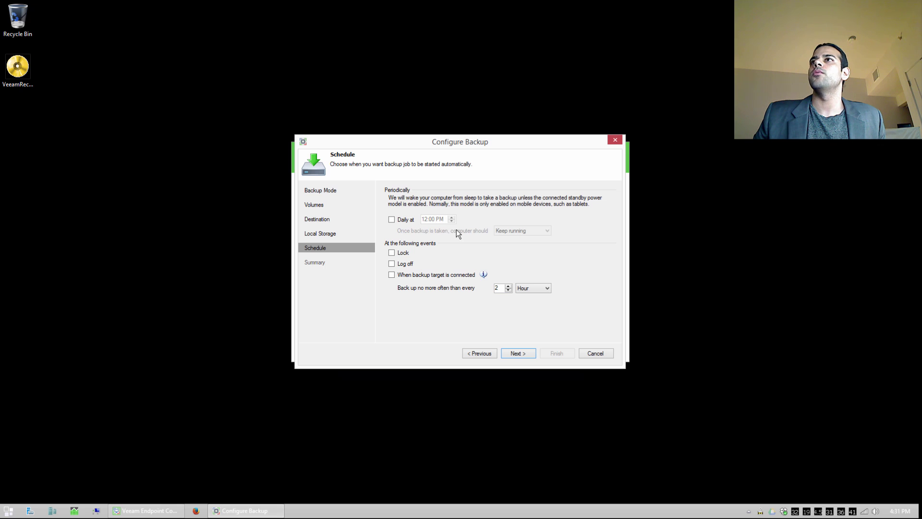
Leave the job without a Daily at schedule and proceed to the Summary
{"action": "left_click", "coordinate": [401, 223]}
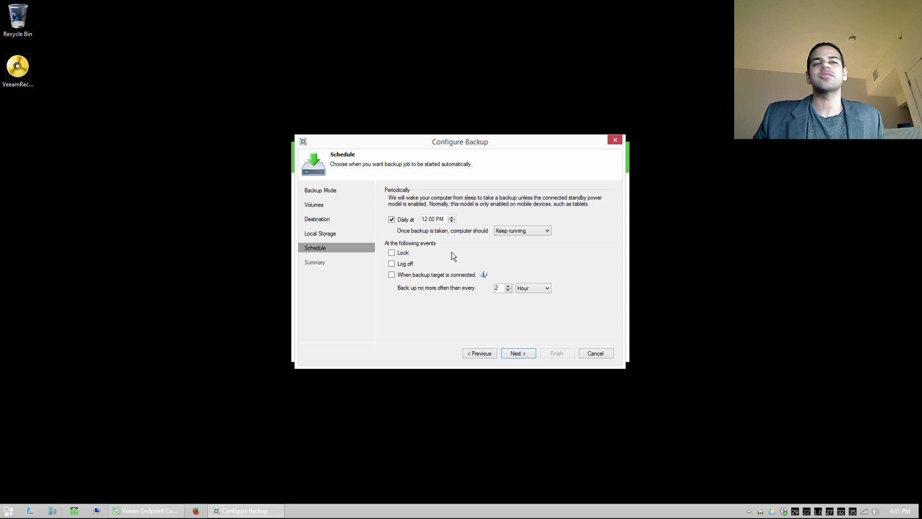
{"action": "left_click", "coordinate": [392, 220]}
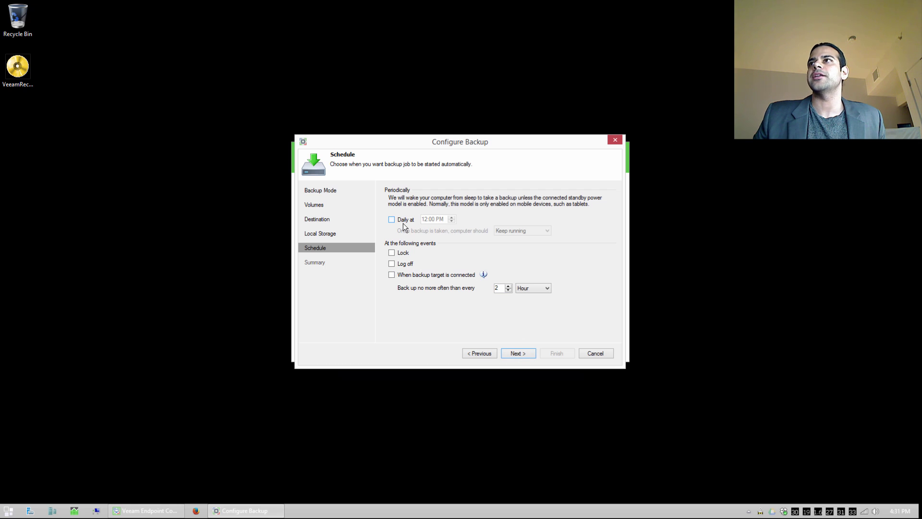
{"action": "left_click", "coordinate": [520, 354]}
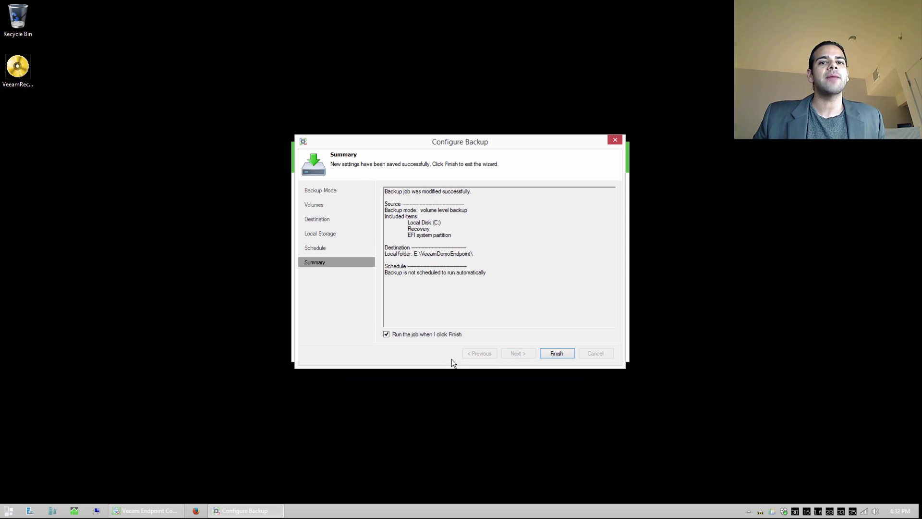
Finish the wizard to run the backup, then close the status window once complete
{"action": "left_click", "coordinate": [557, 353]}
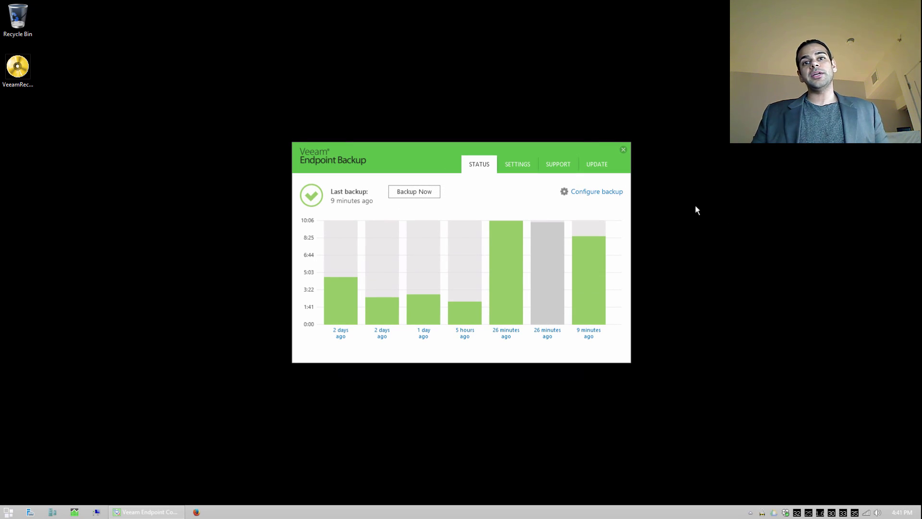
{"action": "left_click_drag", "start_coordinate": [612, 148], "coordinate": [563, 149]}
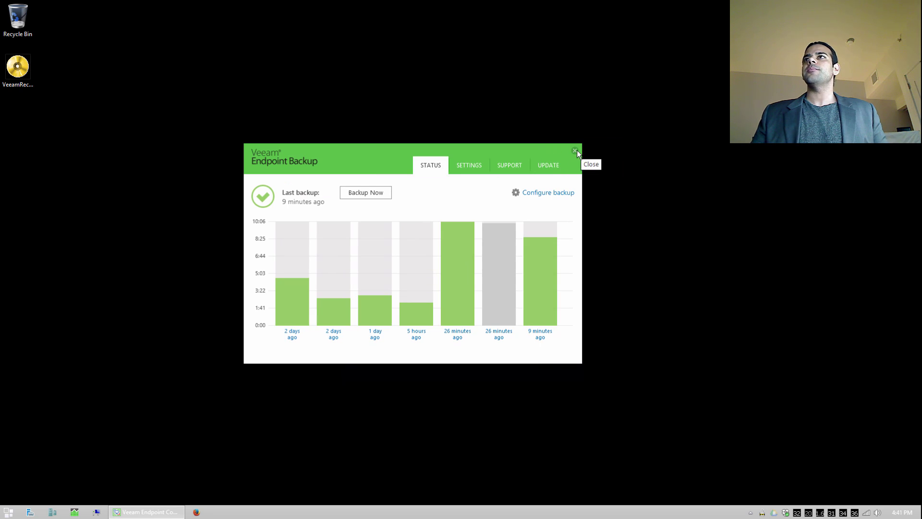
{"action": "left_click", "coordinate": [576, 150]}
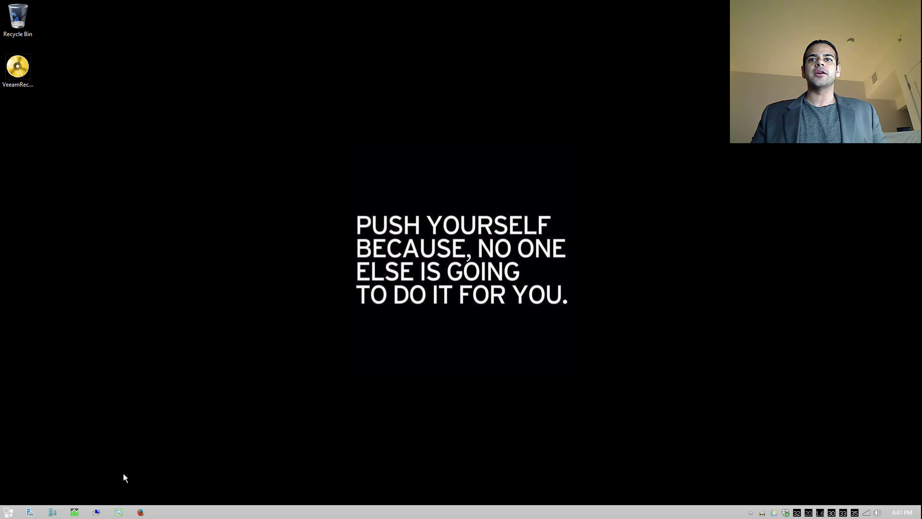
Check the properties of Local Disk (C:) in File Explorer
{"action": "key", "text": "super+e"}
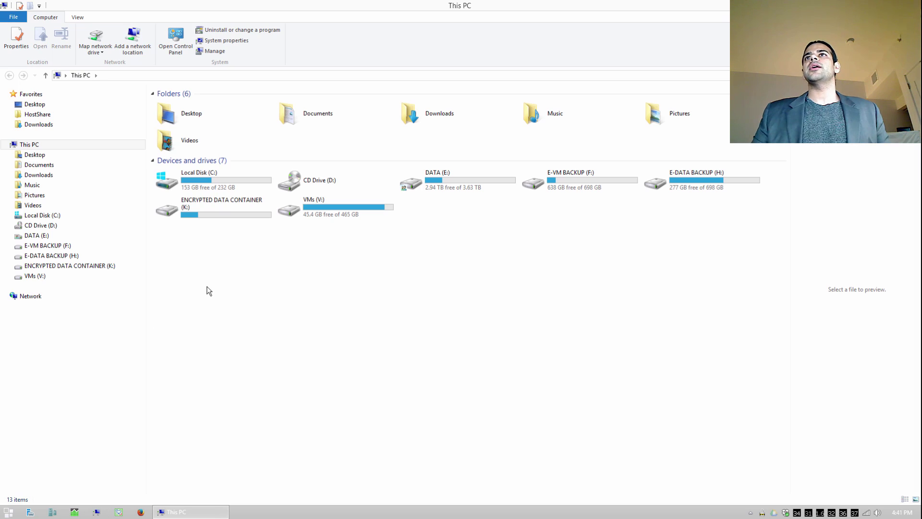
{"action": "left_click", "coordinate": [208, 186]}
{"action": "right_click", "coordinate": [208, 186]}
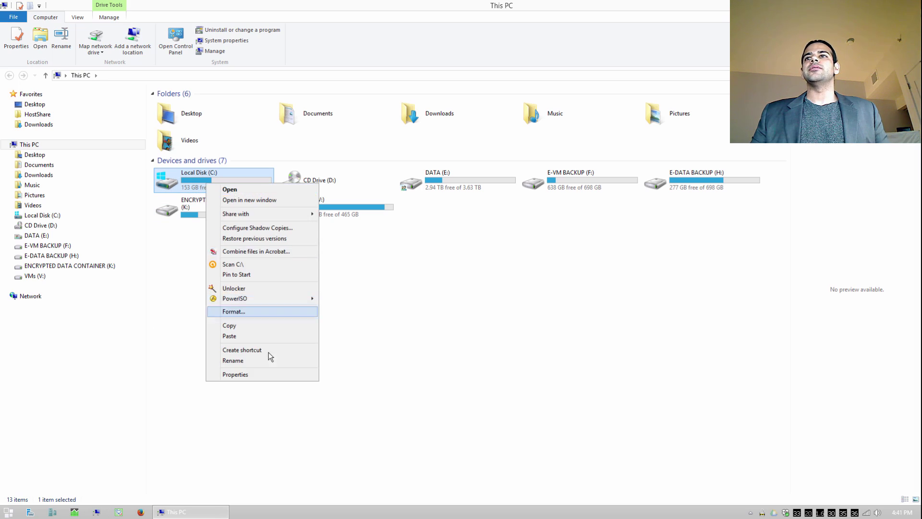
{"action": "left_click", "coordinate": [262, 375]}
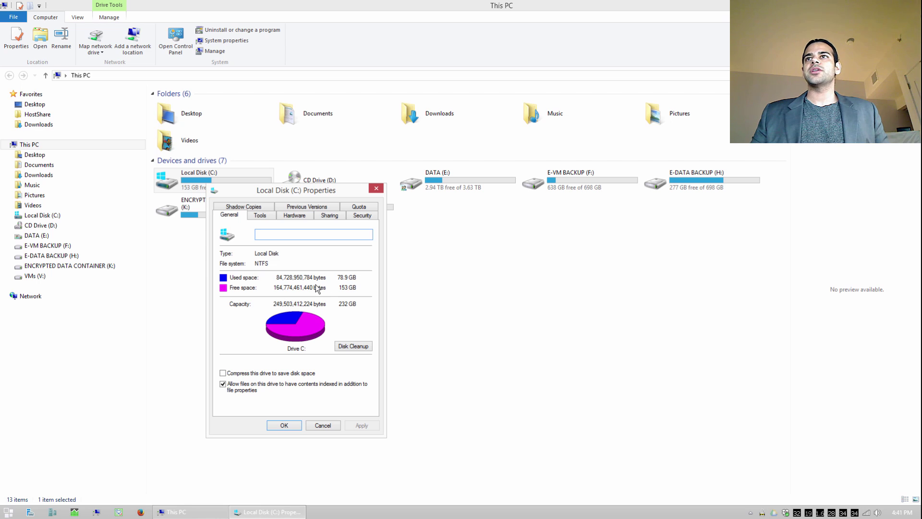
{"action": "left_click", "coordinate": [377, 188]}
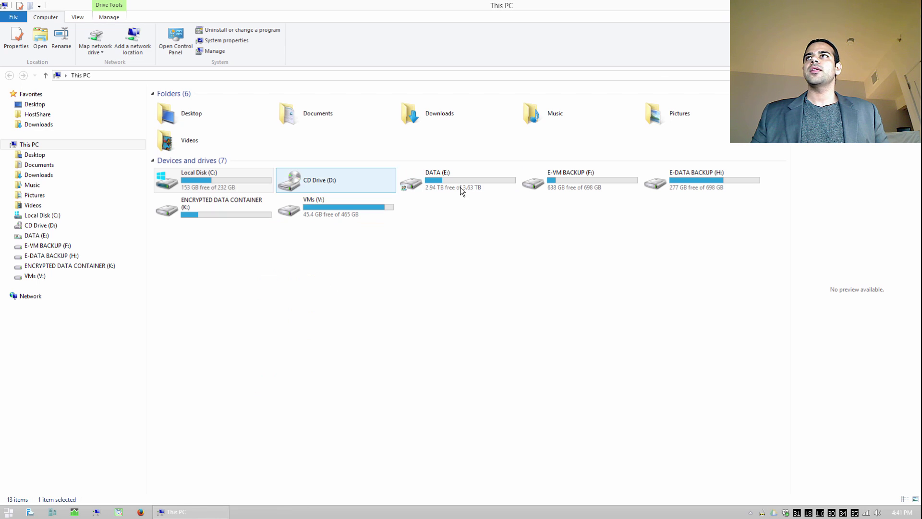
Browse DATA (E:) to the VeeamDemoEndpoint\Backup Job HVH-01 folder
{"action": "double_click", "coordinate": [460, 186]}
{"action": "left_click", "coordinate": [198, 194]}
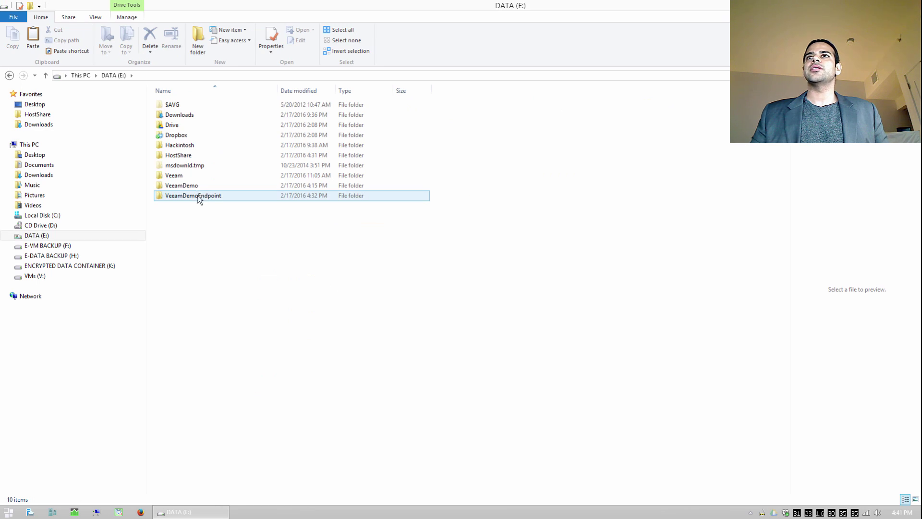
{"action": "double_click", "coordinate": [200, 198]}
{"action": "left_click", "coordinate": [172, 105]}
{"action": "double_click", "coordinate": [172, 105]}
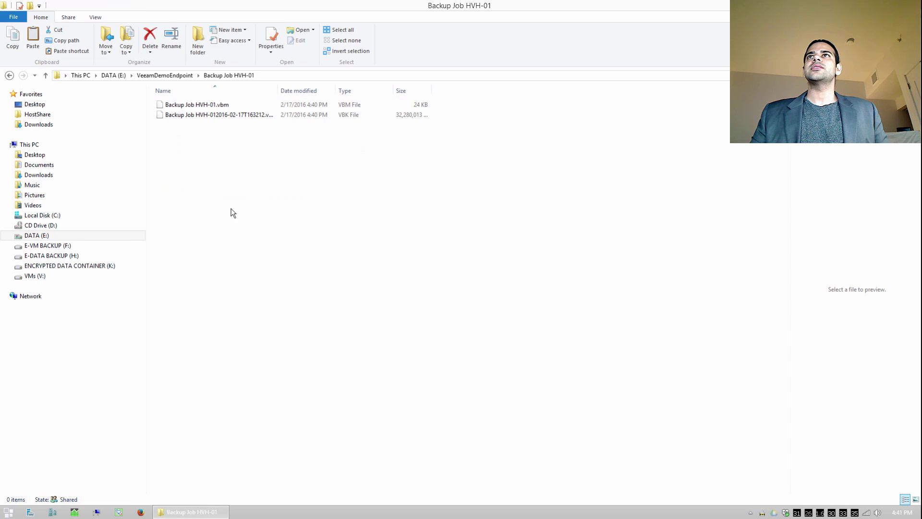
View the .vbk backup file's properties, confirming its 30.7 GB size, and cancel
{"action": "left_click", "coordinate": [195, 109]}
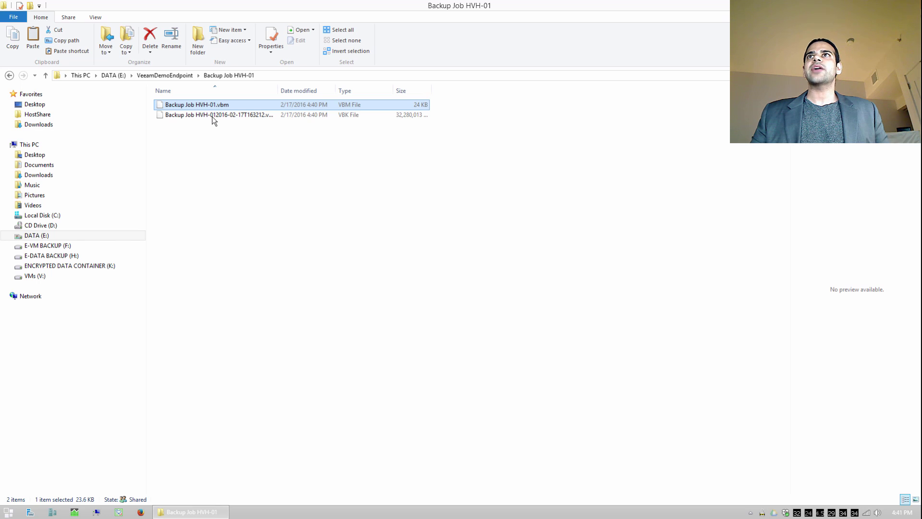
{"action": "right_click", "coordinate": [208, 116]}
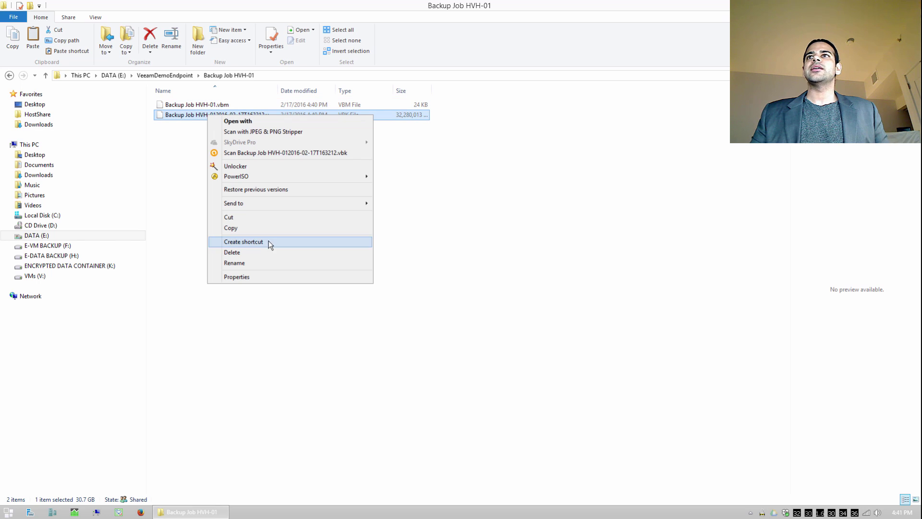
{"action": "left_click", "coordinate": [284, 278]}
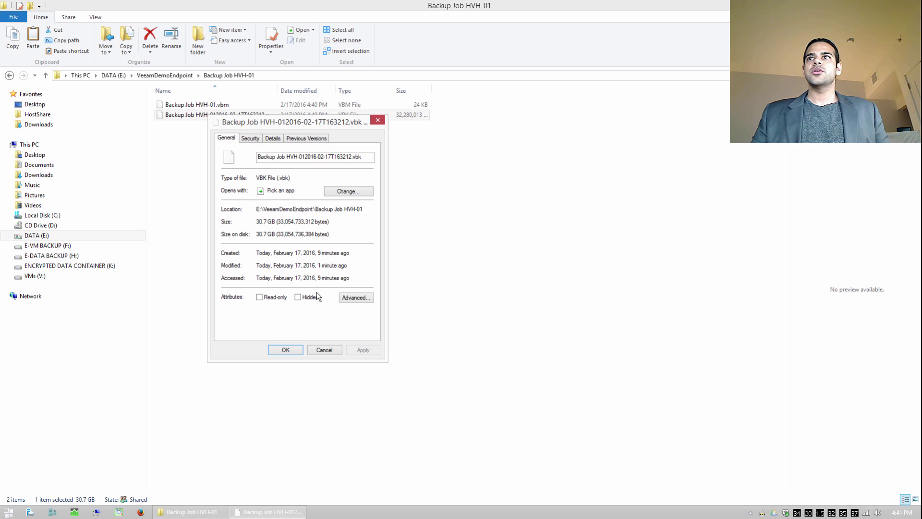
{"action": "left_click", "coordinate": [327, 348]}
{"action": "left_click", "coordinate": [427, 186]}
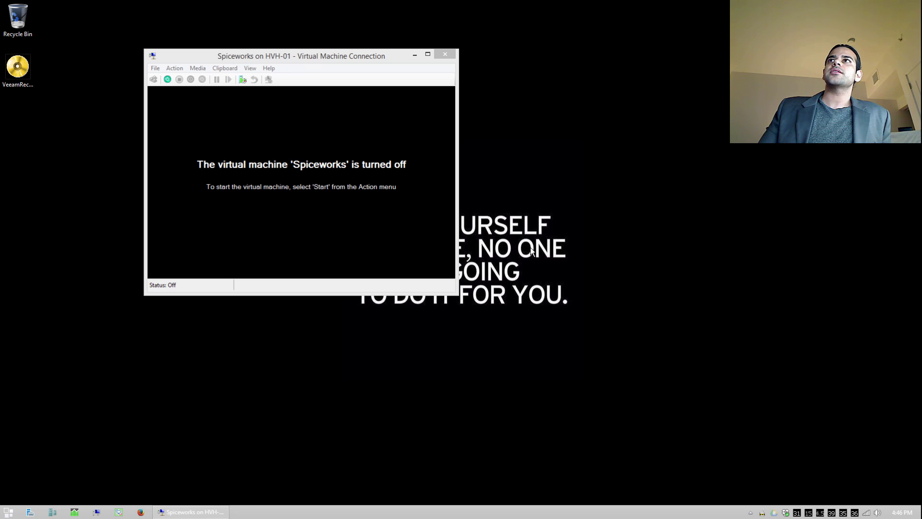
Start the Spiceworks VM and boot it from the recovery CD/DVD
{"action": "left_click_drag", "start_coordinate": [317, 56], "coordinate": [343, 56]}
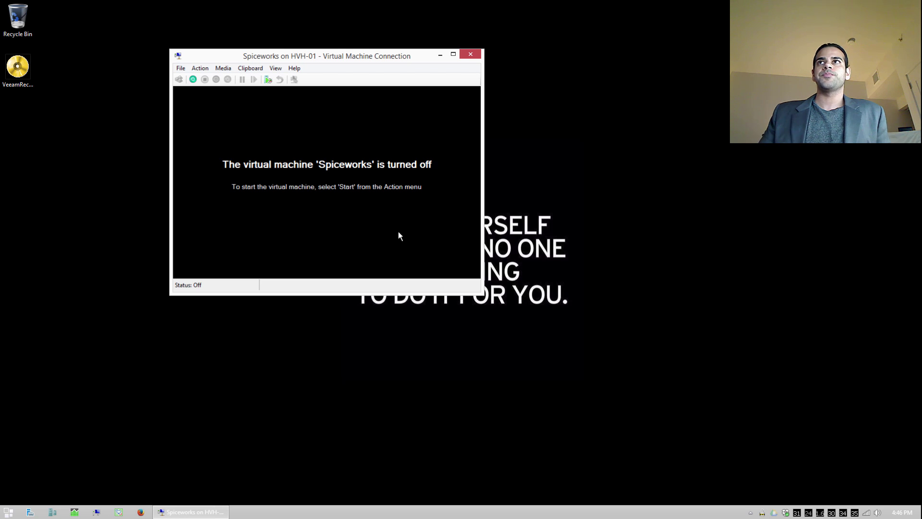
{"action": "left_click", "coordinate": [192, 79]}
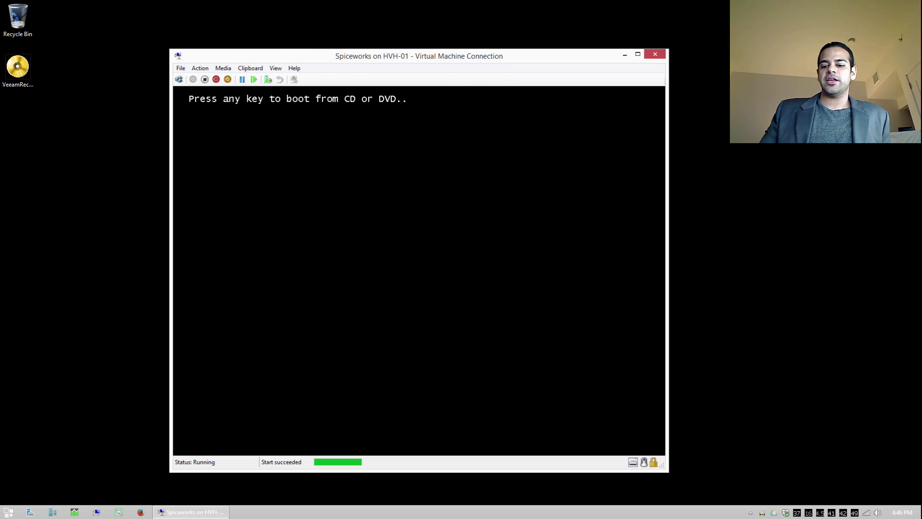
{"action": "key", "text": "Return"}
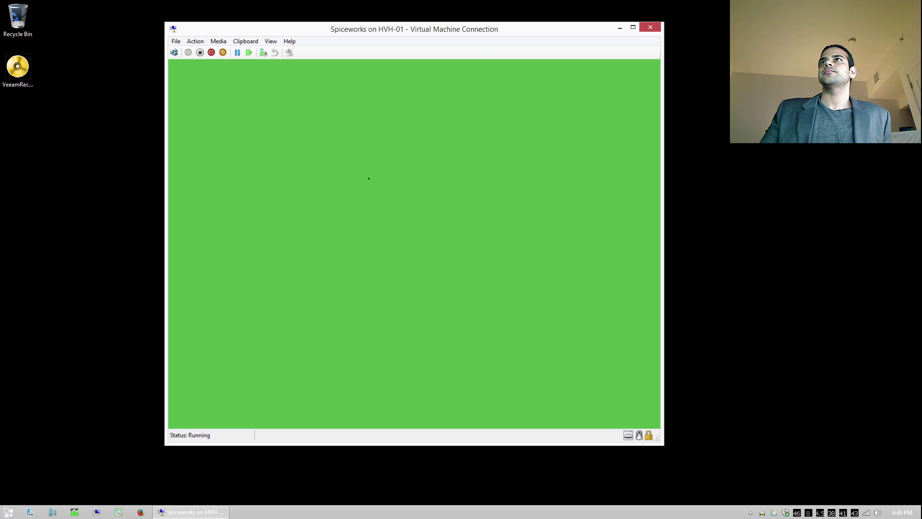
{"action": "left_click_drag", "start_coordinate": [347, 33], "coordinate": [343, 28]}
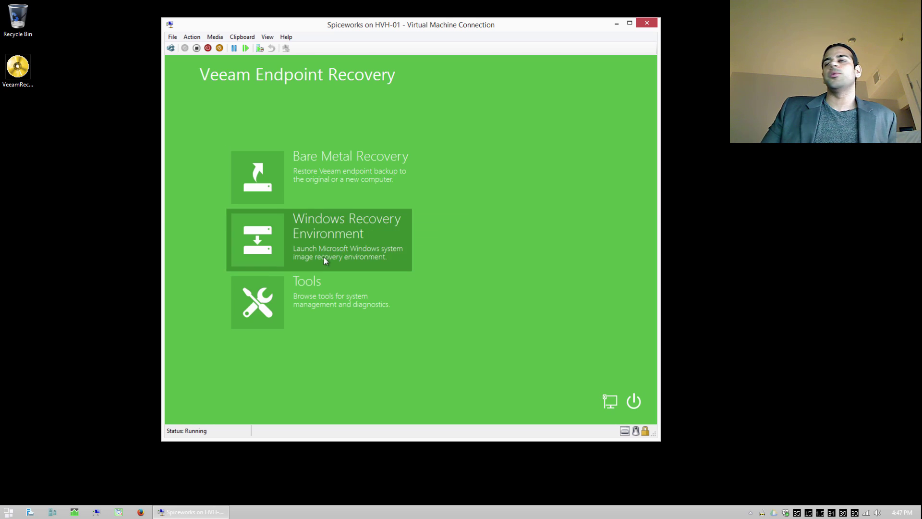
Glance at the Tools menu, then launch Bare Metal Recovery from the main menu
{"action": "left_click", "coordinate": [306, 304]}
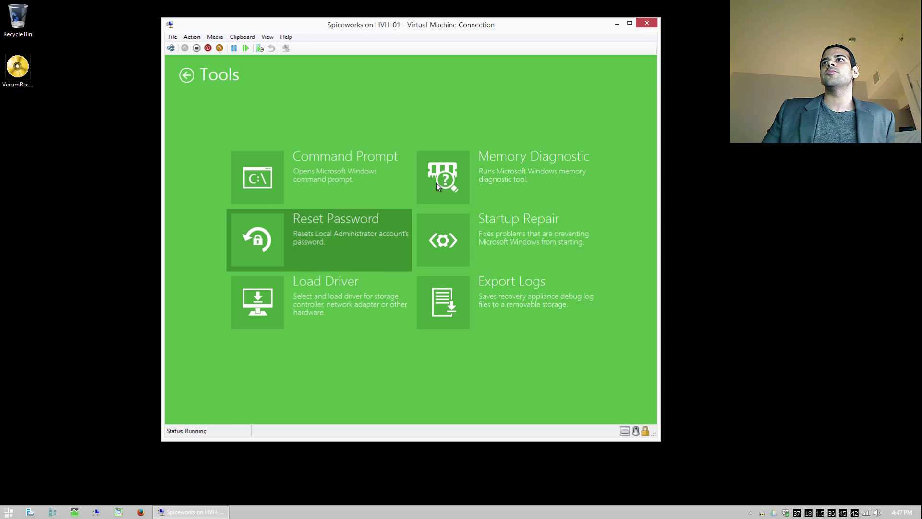
{"action": "left_click", "coordinate": [187, 75]}
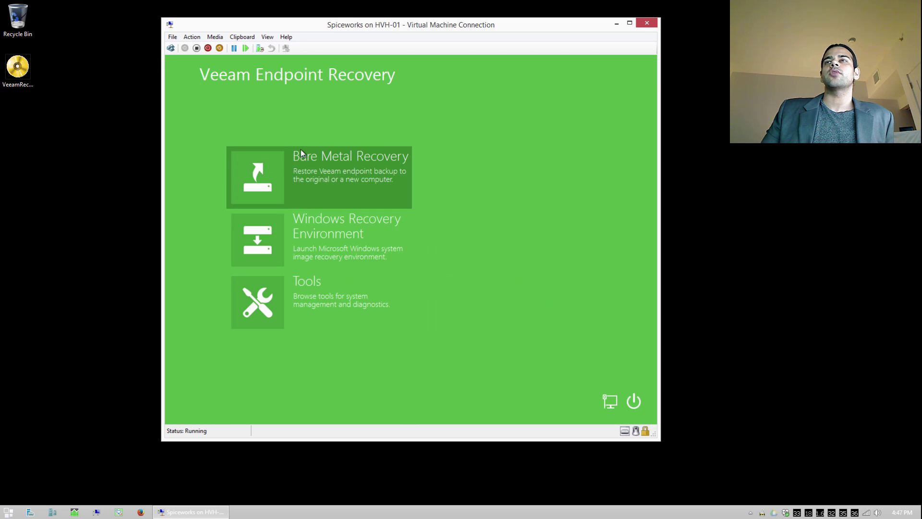
{"action": "left_click", "coordinate": [303, 158]}
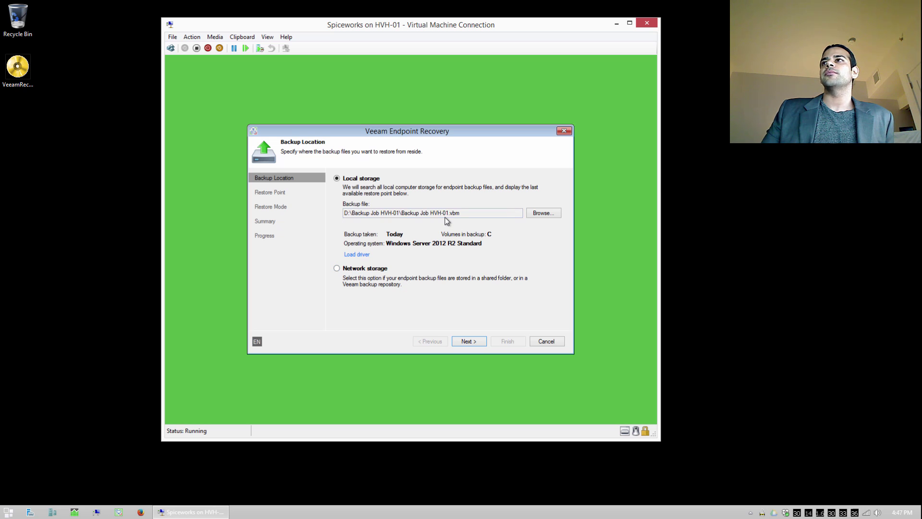
Use the local backup's 2/17/2016 Full restore point in Manual restore (advanced) mode and customize disk mapping
{"action": "left_click", "coordinate": [461, 343]}
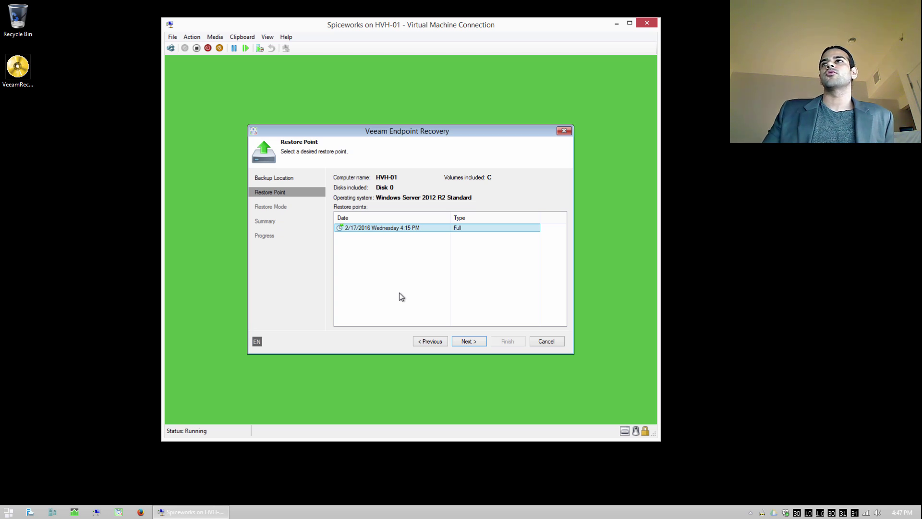
{"action": "left_click", "coordinate": [474, 339]}
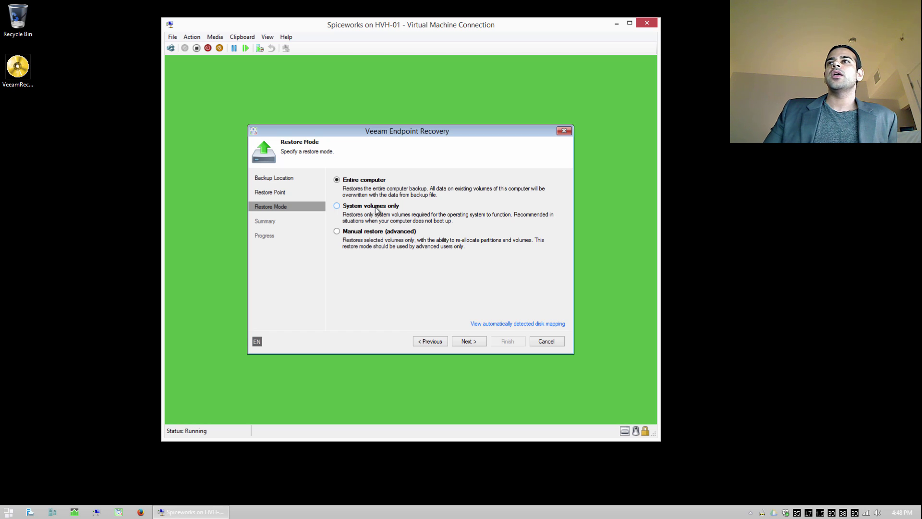
{"action": "left_click", "coordinate": [375, 237]}
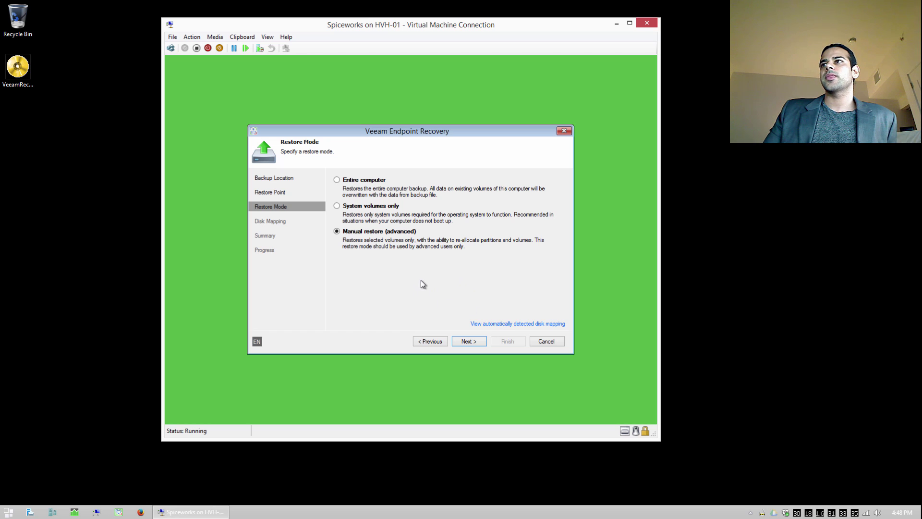
{"action": "left_click", "coordinate": [468, 341]}
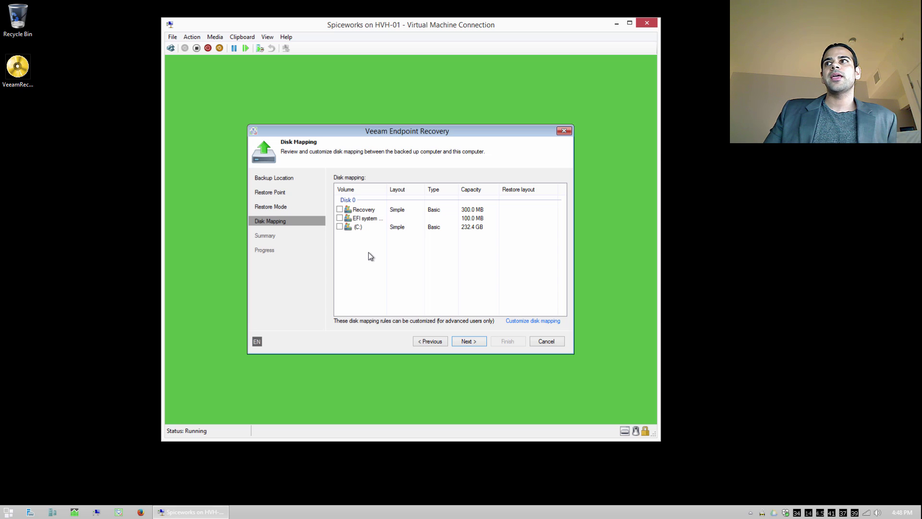
{"action": "left_click", "coordinate": [525, 321]}
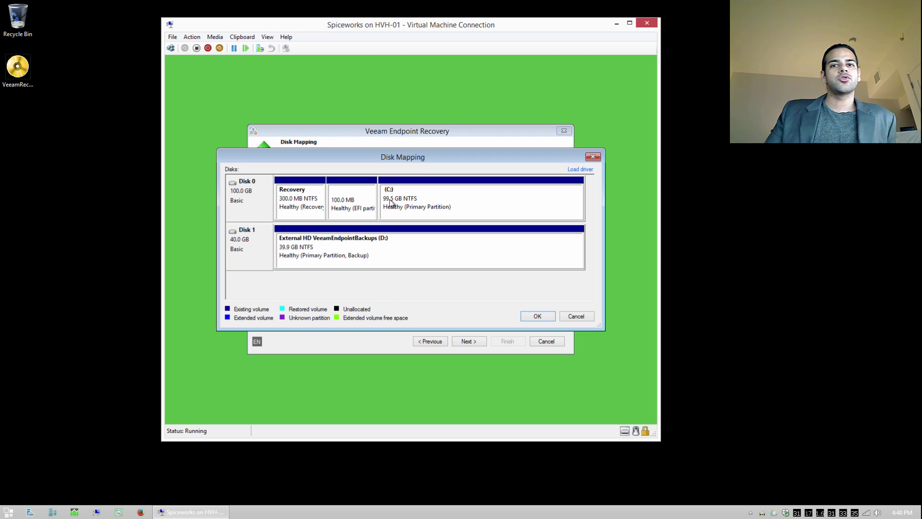
Erase Disk 0's partitions and apply the Disk 0 layout, leaving 99.9 GB unallocated
{"action": "right_click", "coordinate": [248, 196]}
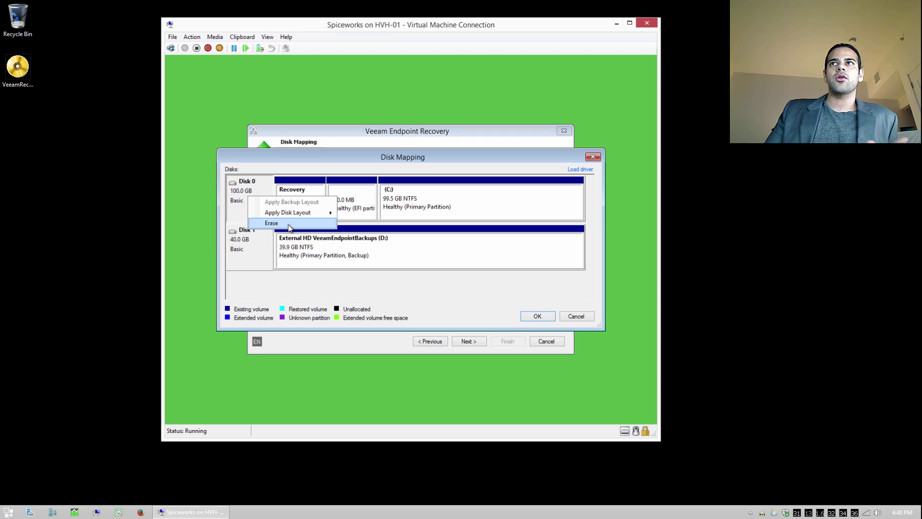
{"action": "left_click", "coordinate": [271, 223]}
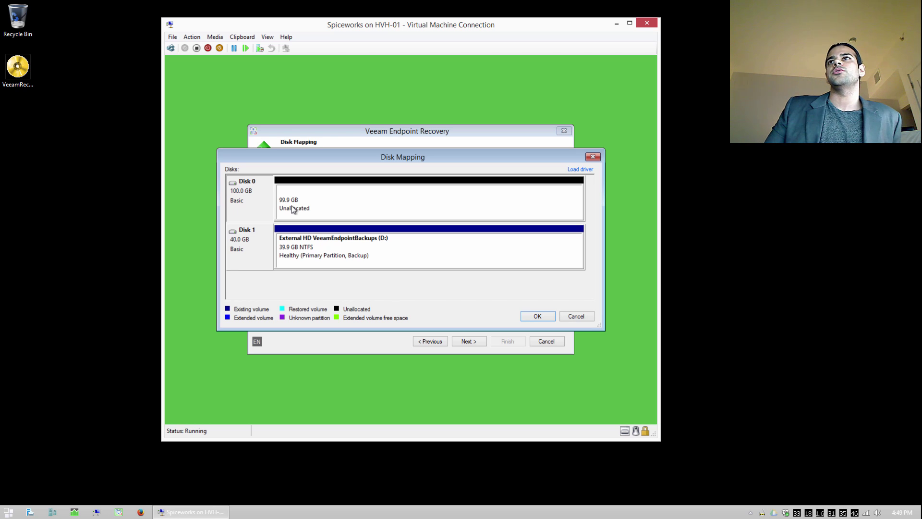
{"action": "left_click", "coordinate": [291, 202]}
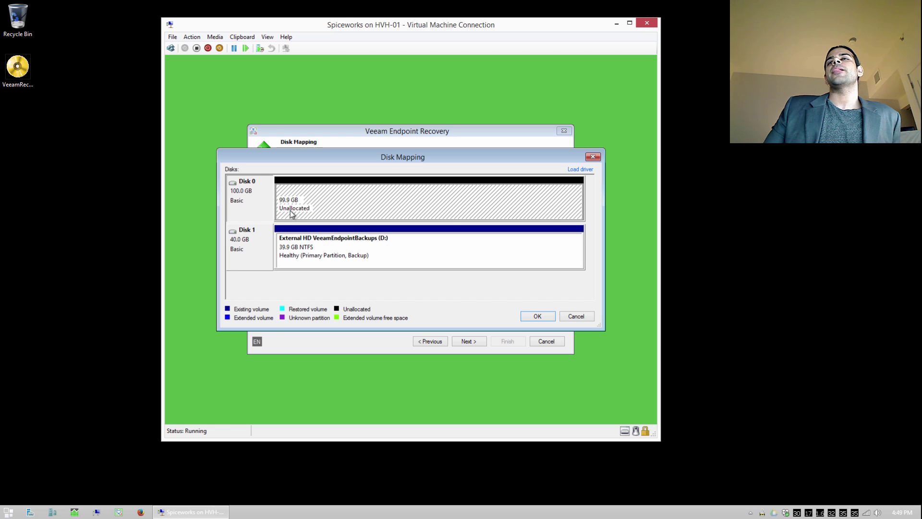
{"action": "right_click", "coordinate": [255, 195]}
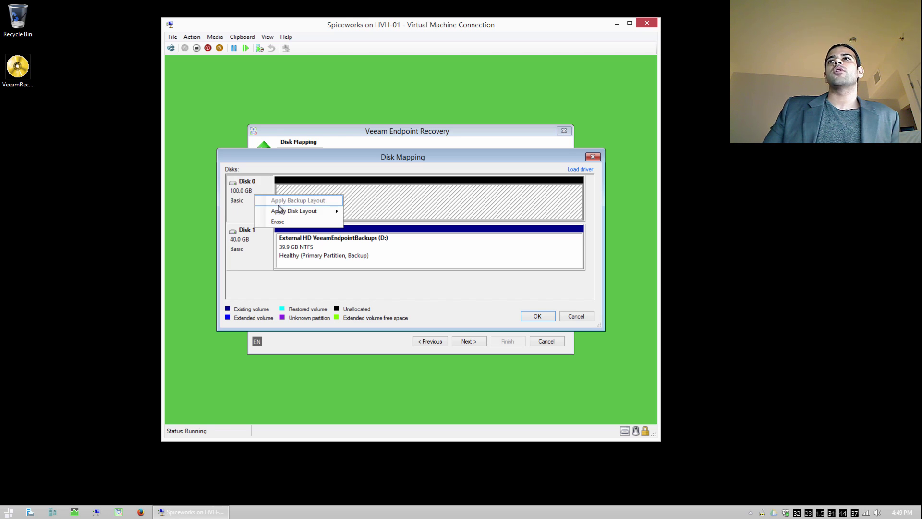
{"action": "mouse_move", "coordinate": [284, 213]}
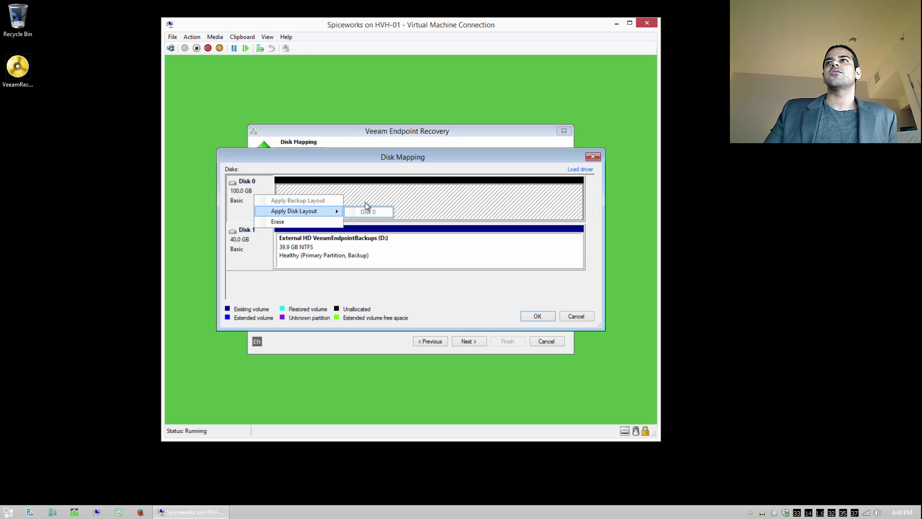
{"action": "left_click", "coordinate": [364, 211]}
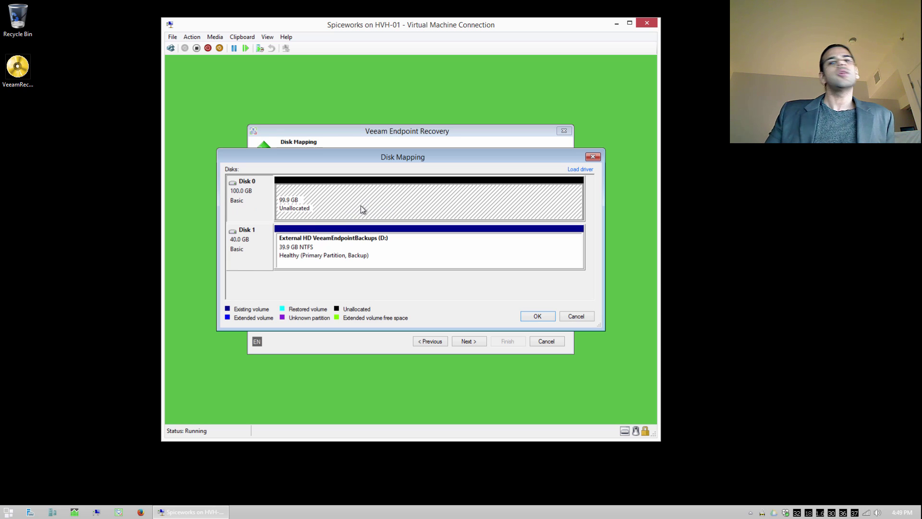
Restore the 300 MB Recovery partition into Disk 0's unallocated space
{"action": "right_click", "coordinate": [299, 194]}
{"action": "mouse_move", "coordinate": [317, 200]}
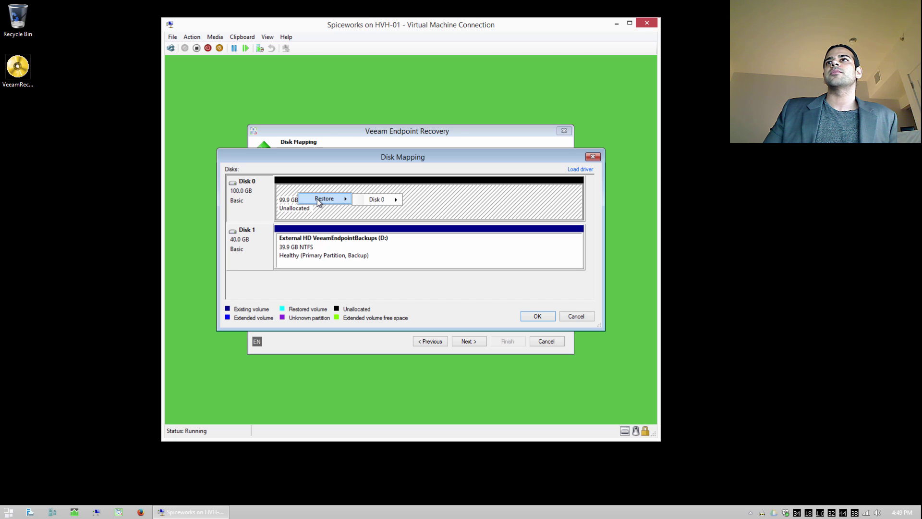
{"action": "left_click", "coordinate": [414, 197]}
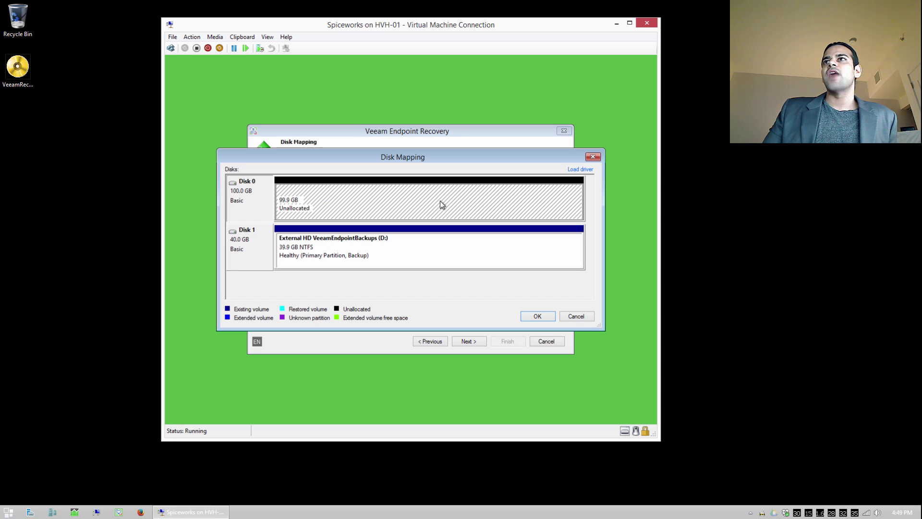
{"action": "right_click", "coordinate": [344, 194]}
{"action": "mouse_move", "coordinate": [373, 200]}
{"action": "mouse_move", "coordinate": [431, 201]}
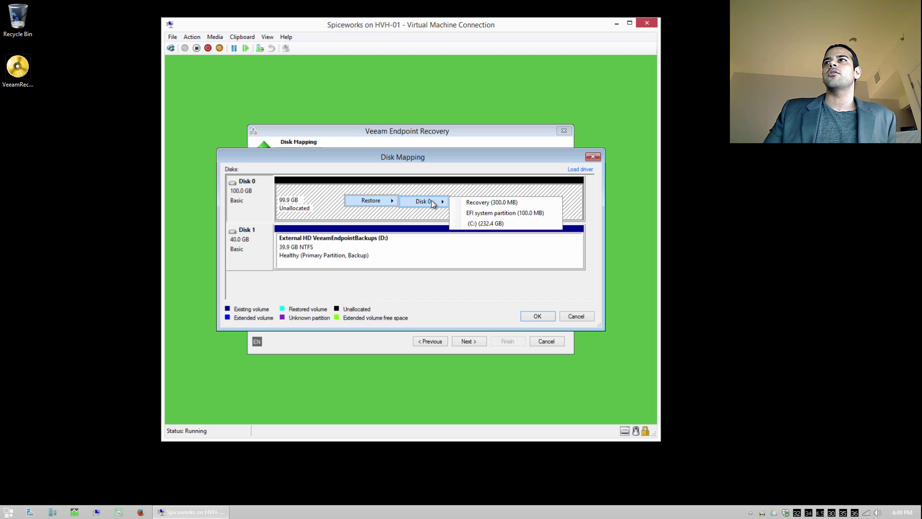
{"action": "left_click", "coordinate": [483, 202]}
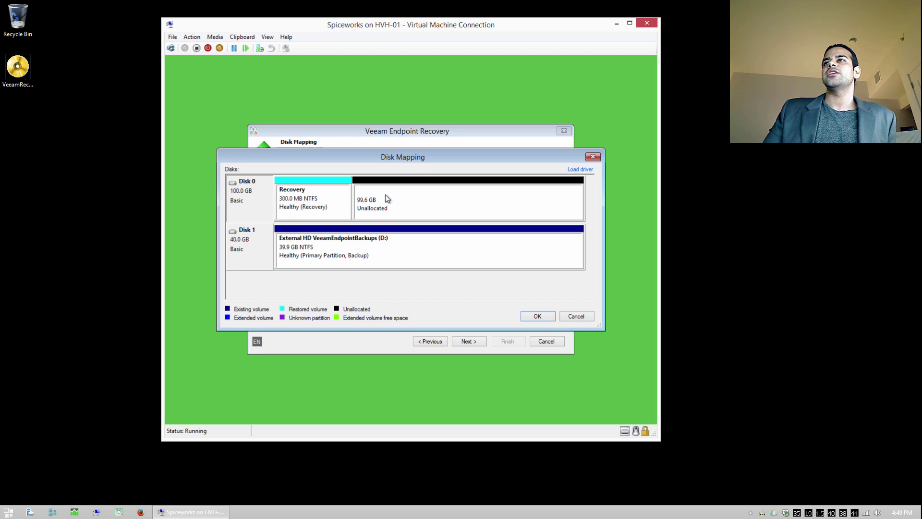
Restore the 100 MB EFI system partition into Disk 0's remaining free space
{"action": "right_click", "coordinate": [384, 192]}
{"action": "mouse_move", "coordinate": [422, 197]}
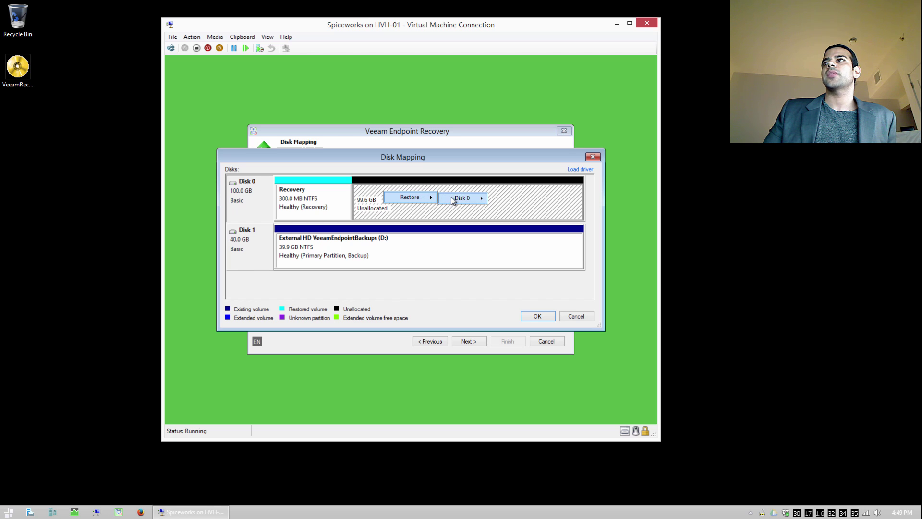
{"action": "mouse_move", "coordinate": [468, 198]}
{"action": "left_click", "coordinate": [526, 197]}
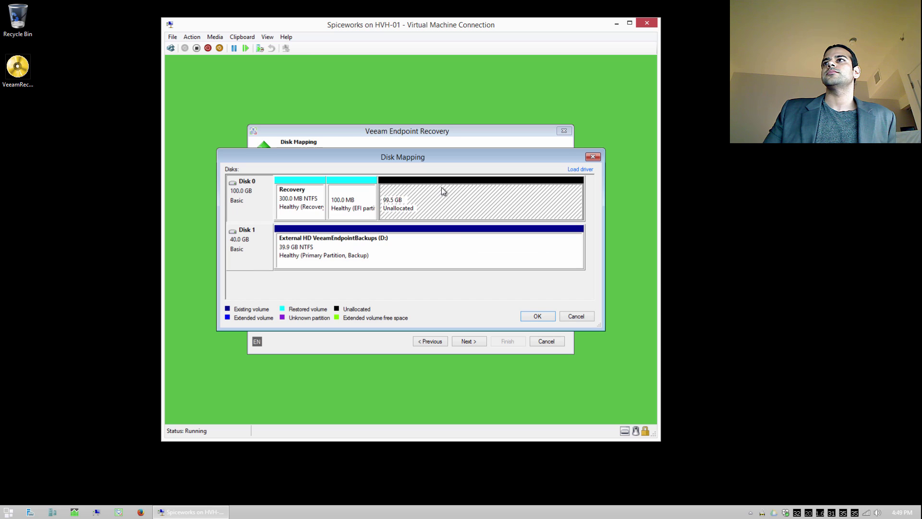
Restore the C: volume into the remaining space, accepting the shrink to 99.5 GB
{"action": "left_click_drag", "start_coordinate": [442, 187], "coordinate": [442, 188]}
{"action": "mouse_move", "coordinate": [511, 194]}
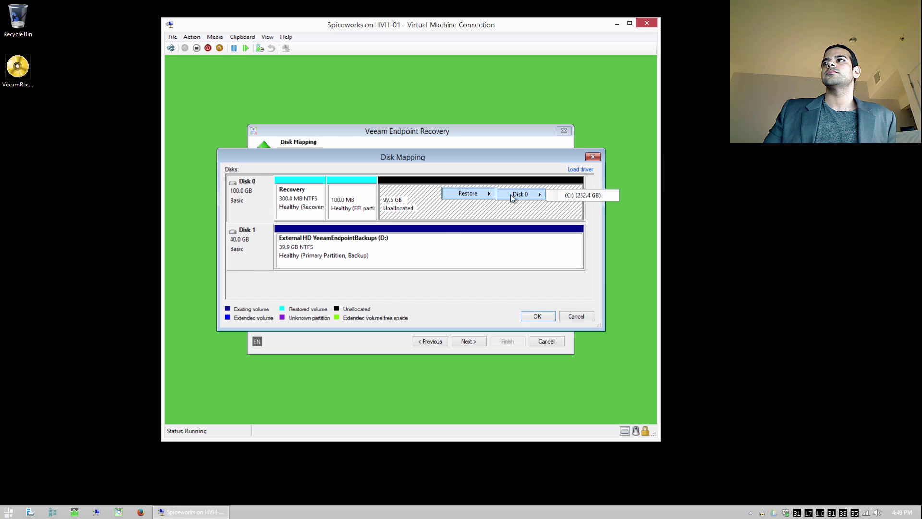
{"action": "left_click", "coordinate": [560, 195]}
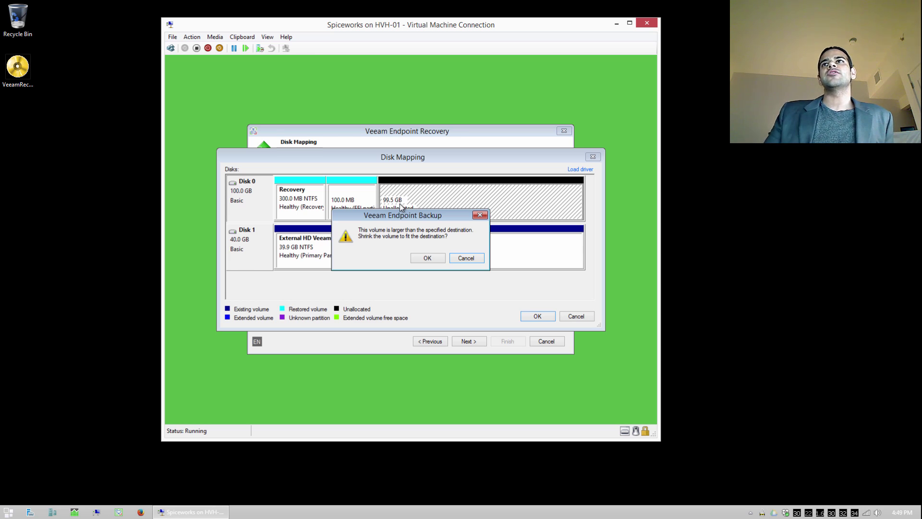
{"action": "left_click", "coordinate": [425, 258]}
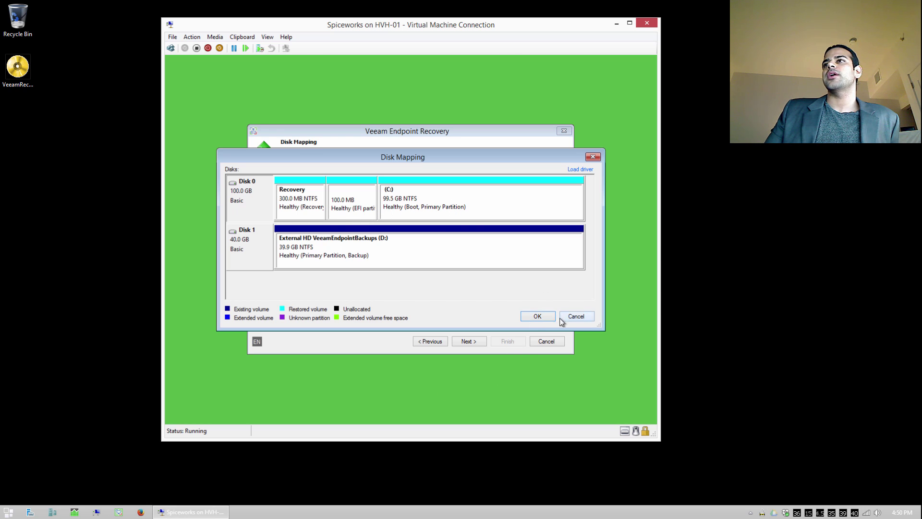
Accept the Disk 0 mapping and start the restore from the Summary page
{"action": "left_click", "coordinate": [538, 316]}
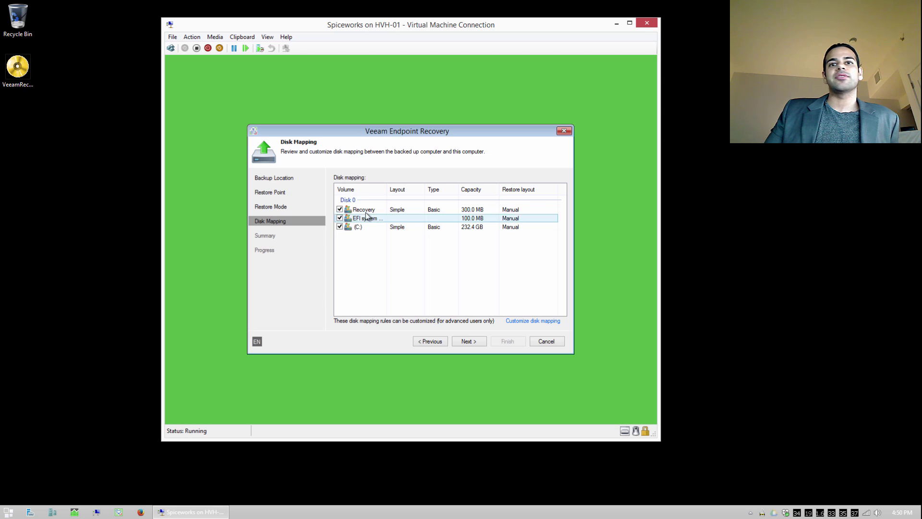
{"action": "left_click", "coordinate": [480, 342]}
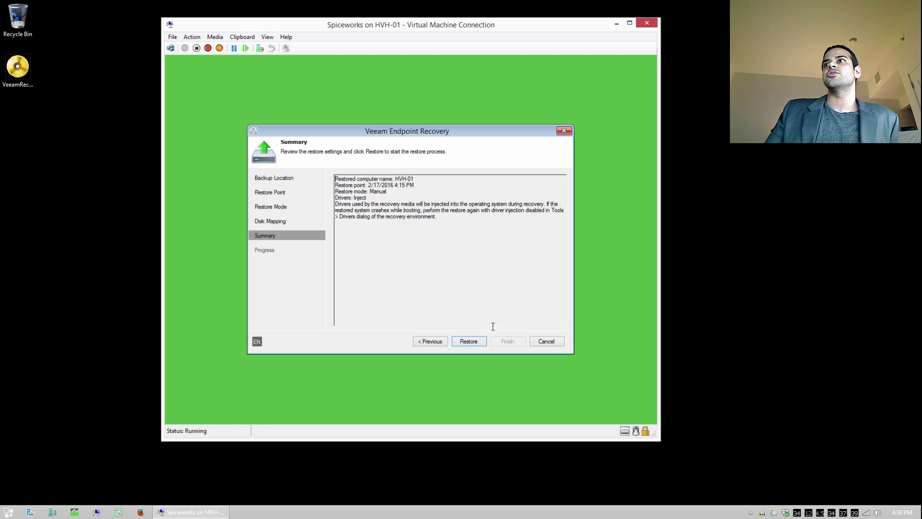
{"action": "left_click", "coordinate": [469, 340]}
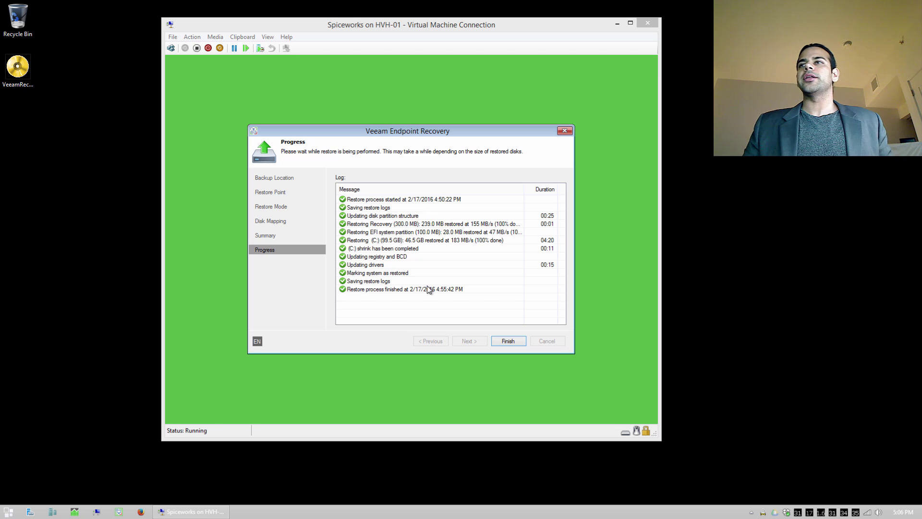
Finish the recovery wizard and confirm an immediate reboot of the VM
{"action": "left_click", "coordinate": [505, 342]}
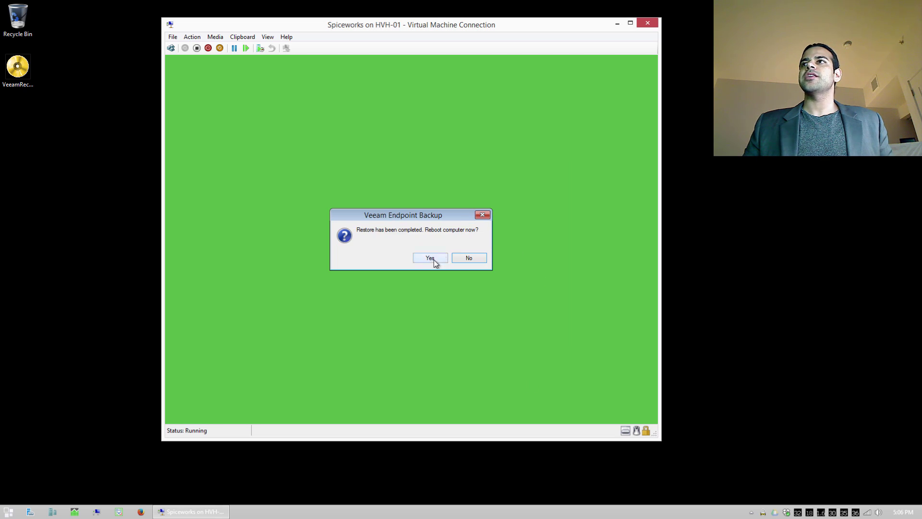
{"action": "left_click", "coordinate": [434, 258]}
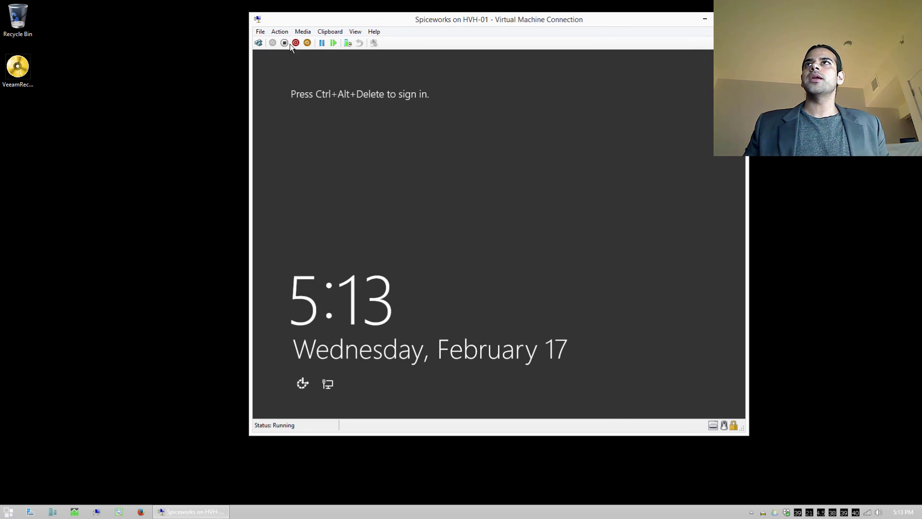
Send Ctrl+Alt+Delete and sign in with the Administrator account password
{"action": "left_click", "coordinate": [258, 43]}
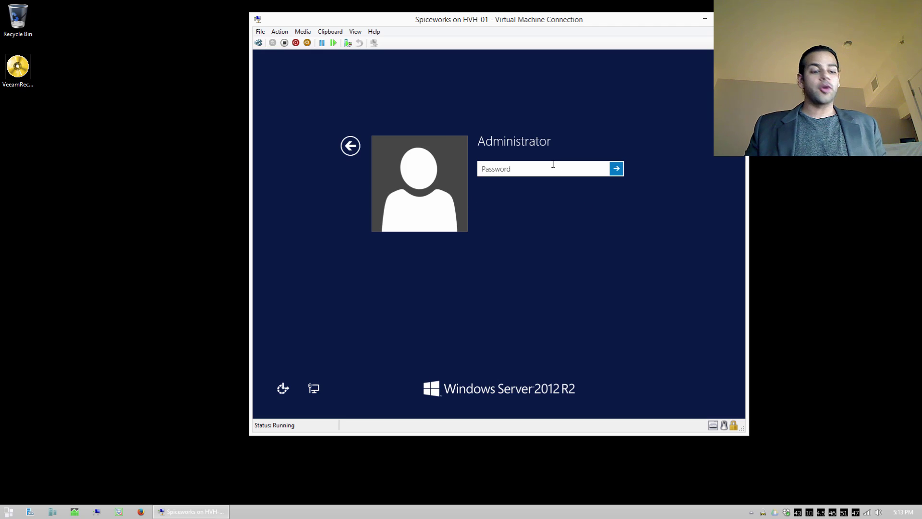
{"action": "type", "text": "•••••••••••"}
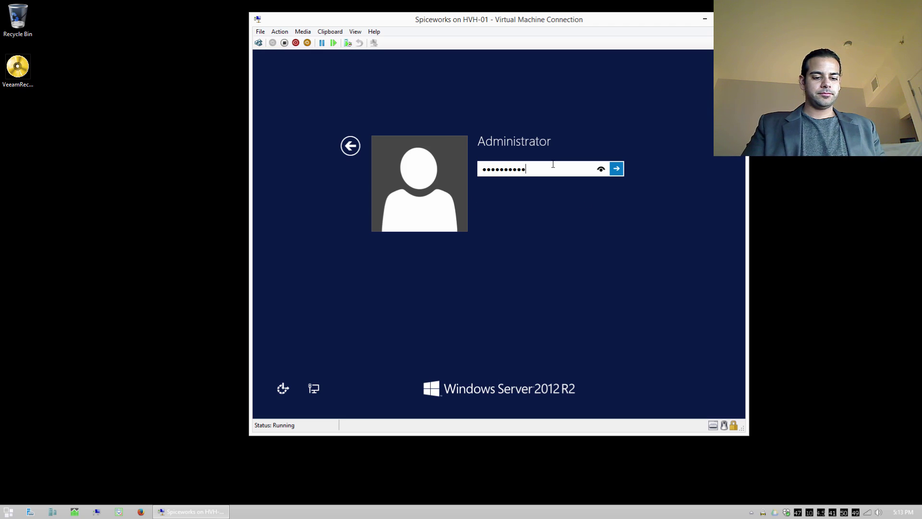
{"action": "type", "text": "•••••••••••"}
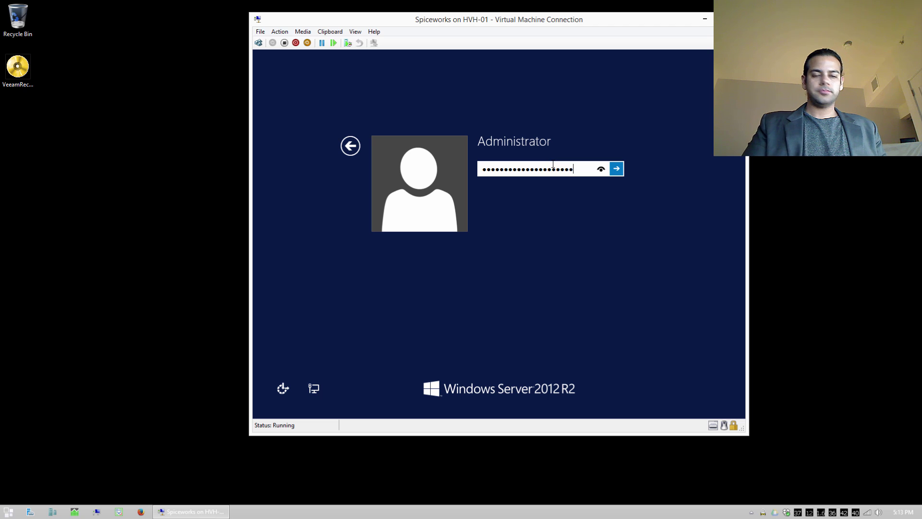
{"action": "key", "text": "Return"}
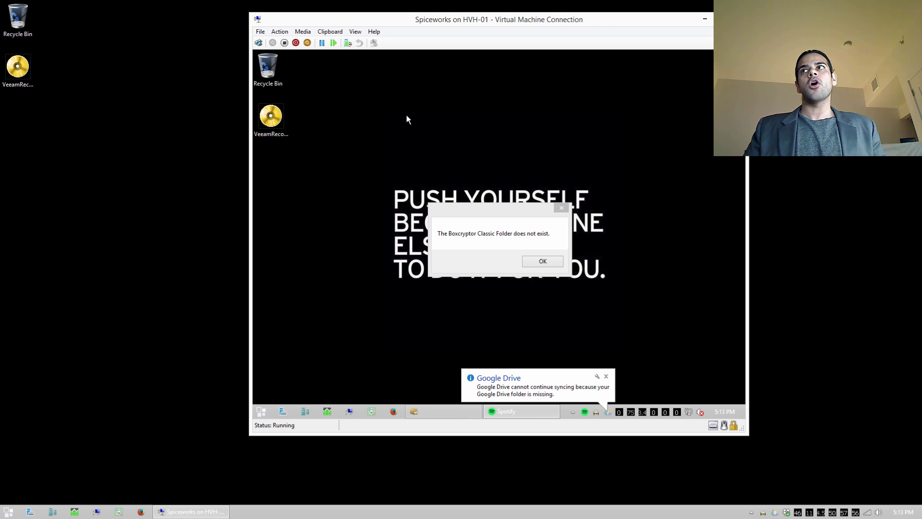
Dismiss the Boxcryptor, PowerChute, no-battery, AI Suite II and Dropbox startup messages
{"action": "key", "text": "Return"}
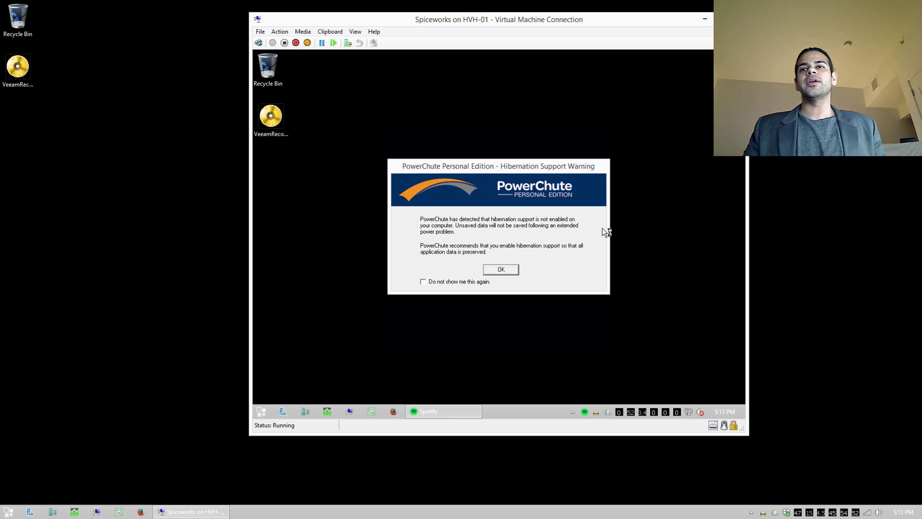
{"action": "left_click", "coordinate": [512, 268]}
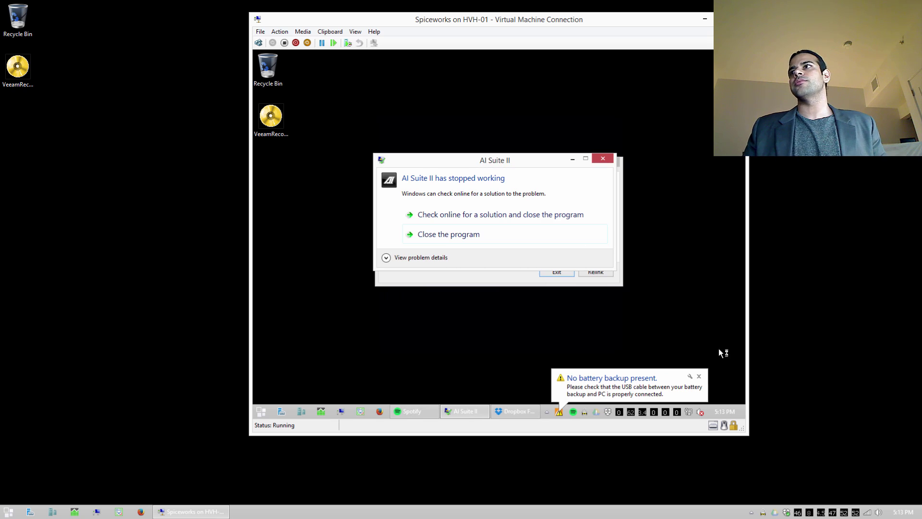
{"action": "left_click", "coordinate": [700, 376]}
{"action": "left_click", "coordinate": [442, 171]}
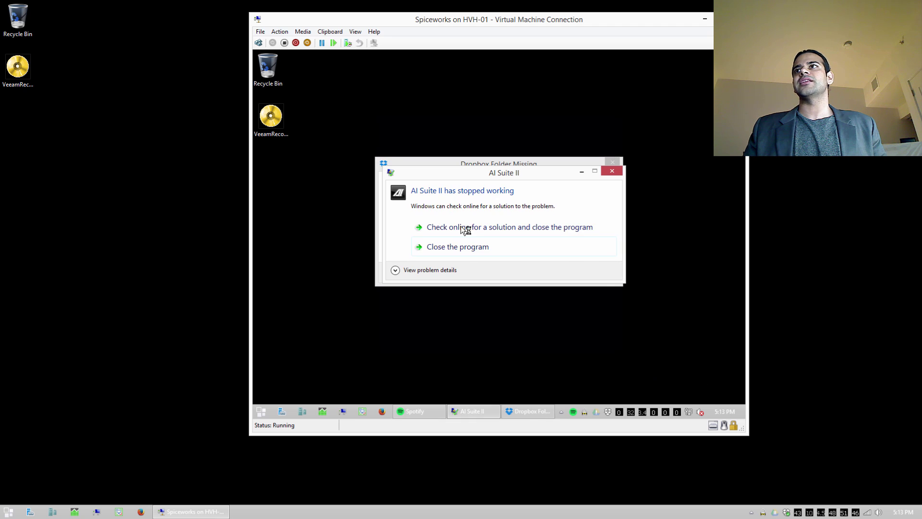
{"action": "left_click", "coordinate": [469, 250]}
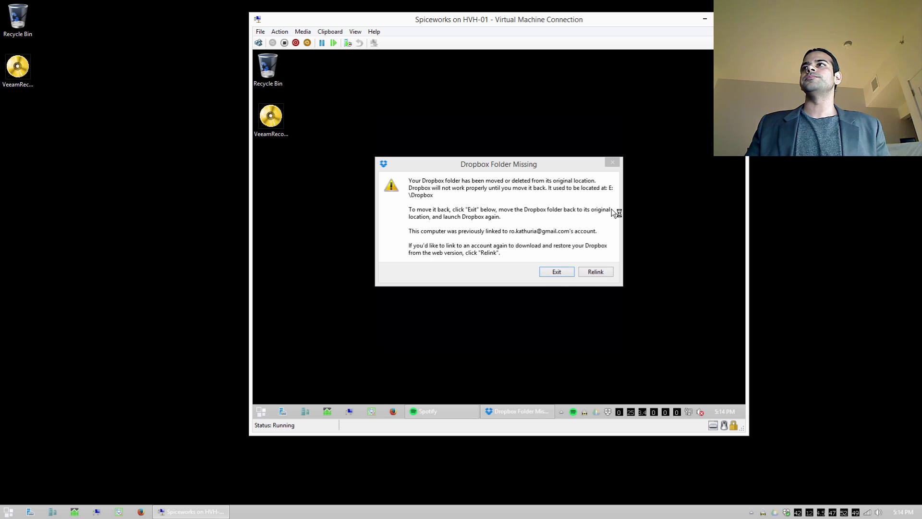
{"action": "left_click", "coordinate": [569, 272]}
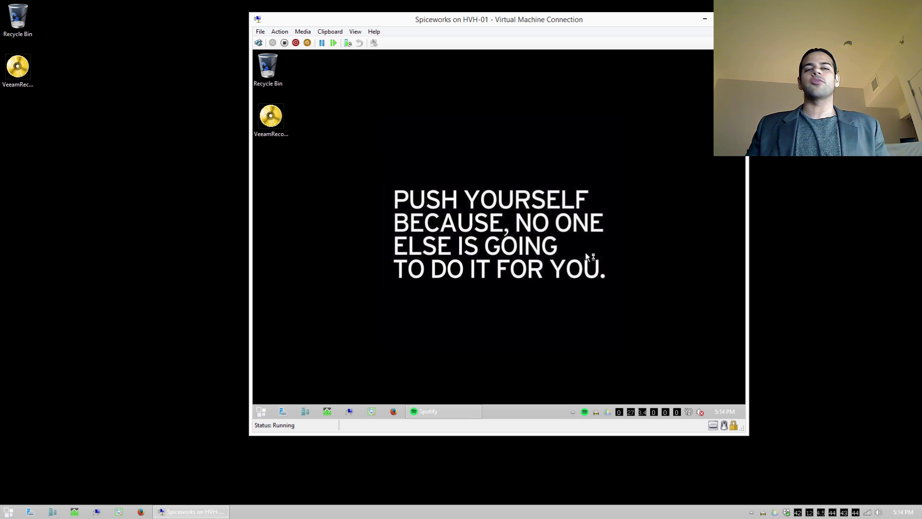